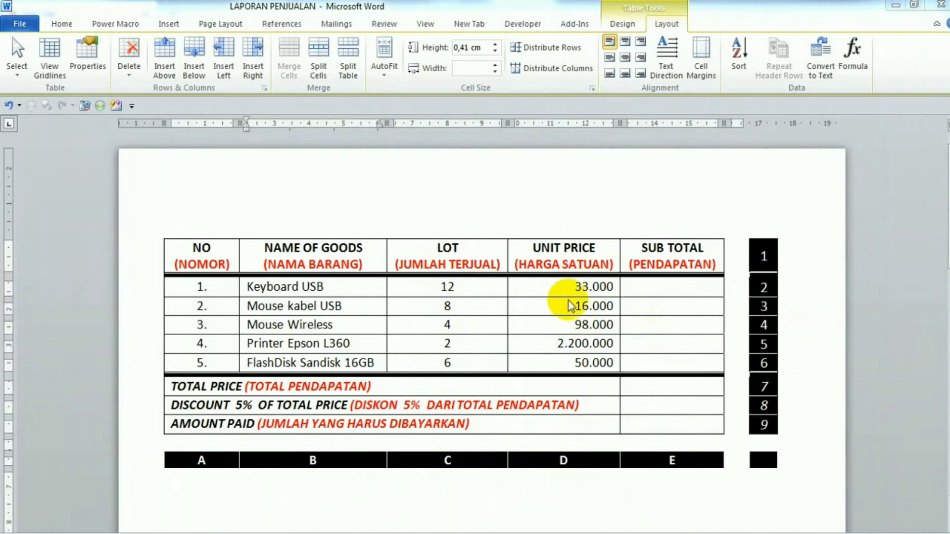
Insert a field with the formula =C2*D2 in the Keyboard USB row's Sub Total cell and update the field.
left_click(707, 288)
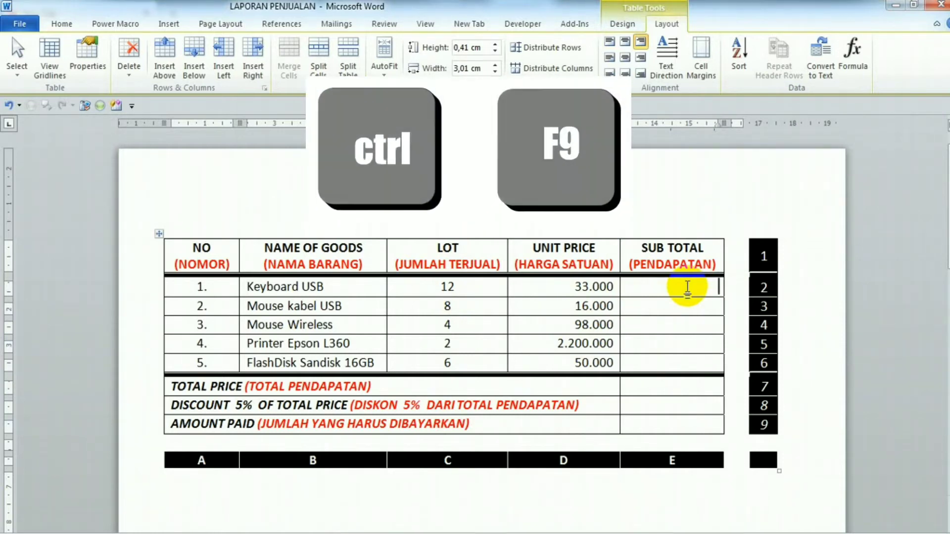
key("ctrl+F9")
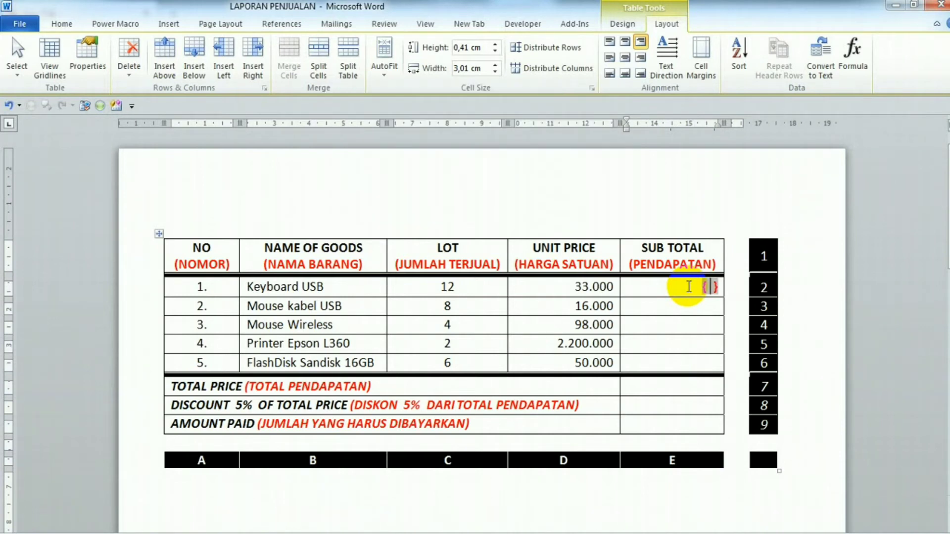
type("=C2*D2")
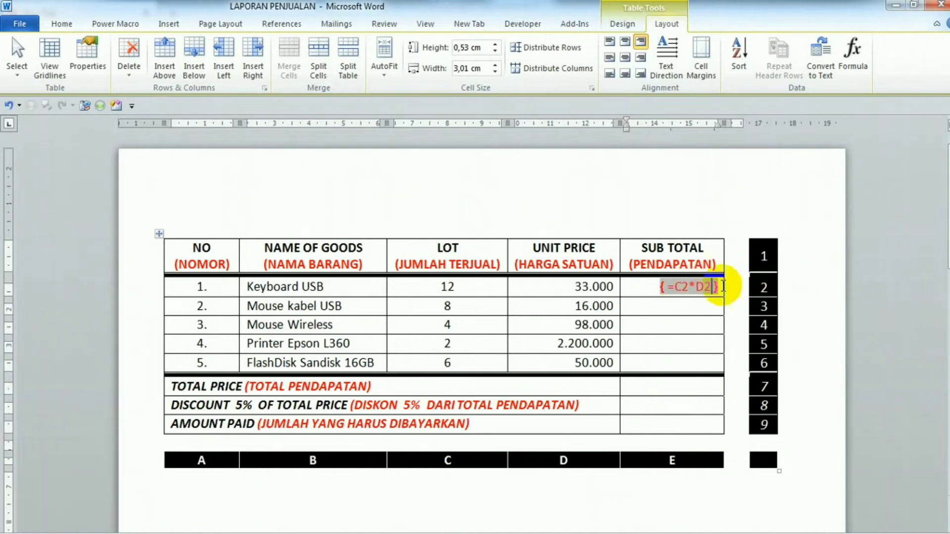
right_click(708, 288)
left_click(727, 363)
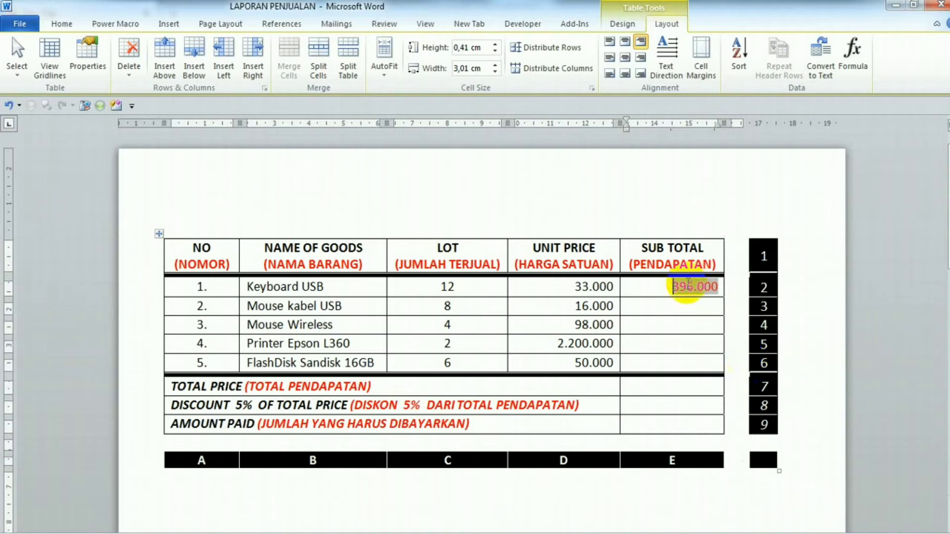
Delete the calculated field from the Keyboard USB row's Sub Total cell.
left_click(708, 308)
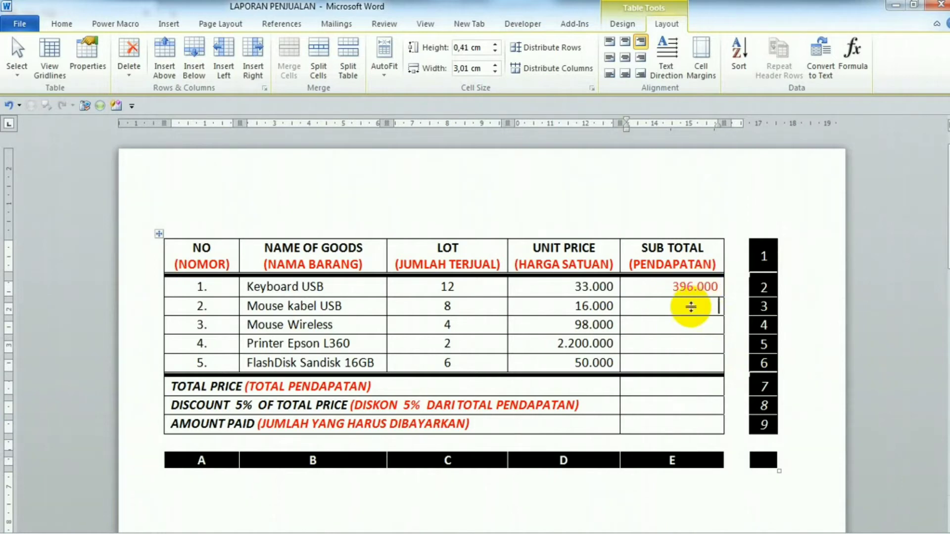
left_click_drag(663, 283, 709, 286)
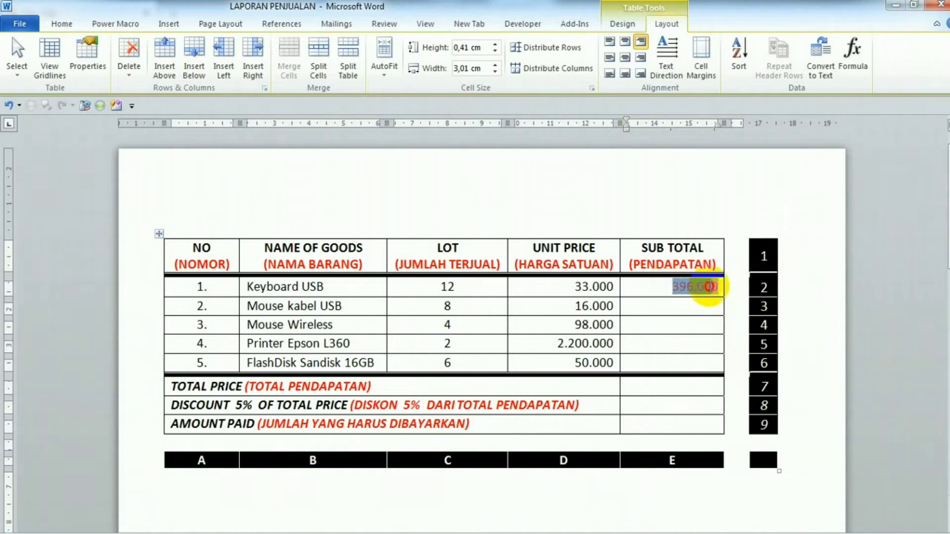
key("Delete")
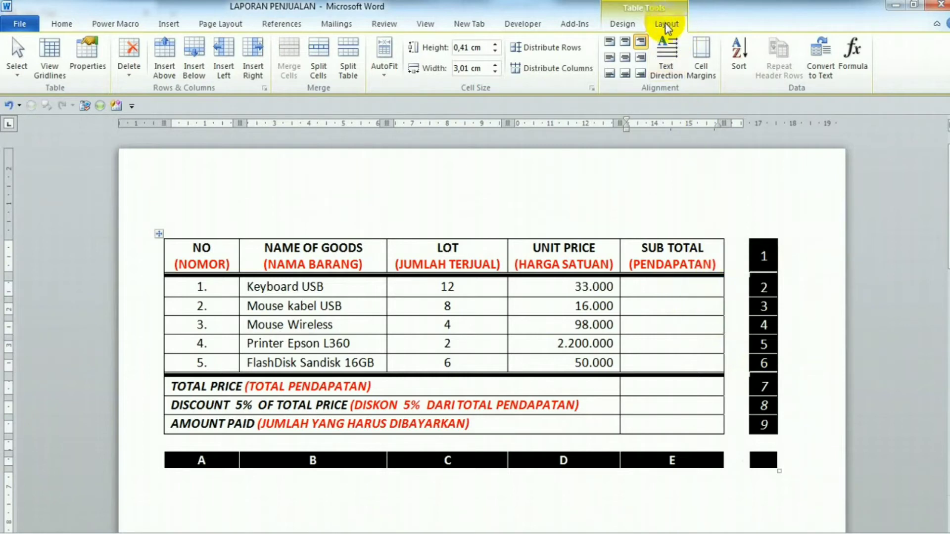
Use the Formula command to insert =C2*D2 in the Keyboard USB row's Sub Total cell.
left_click(855, 64)
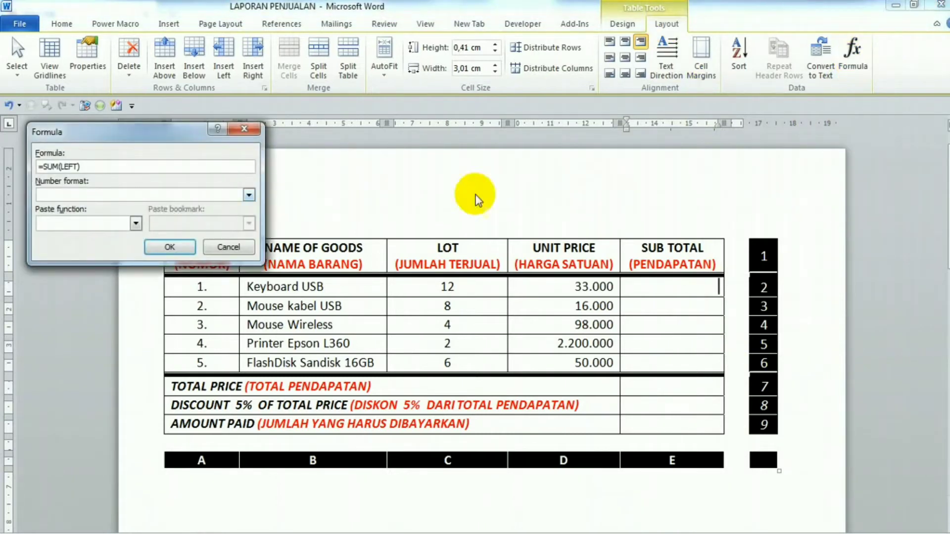
left_click_drag(40, 166, 109, 166)
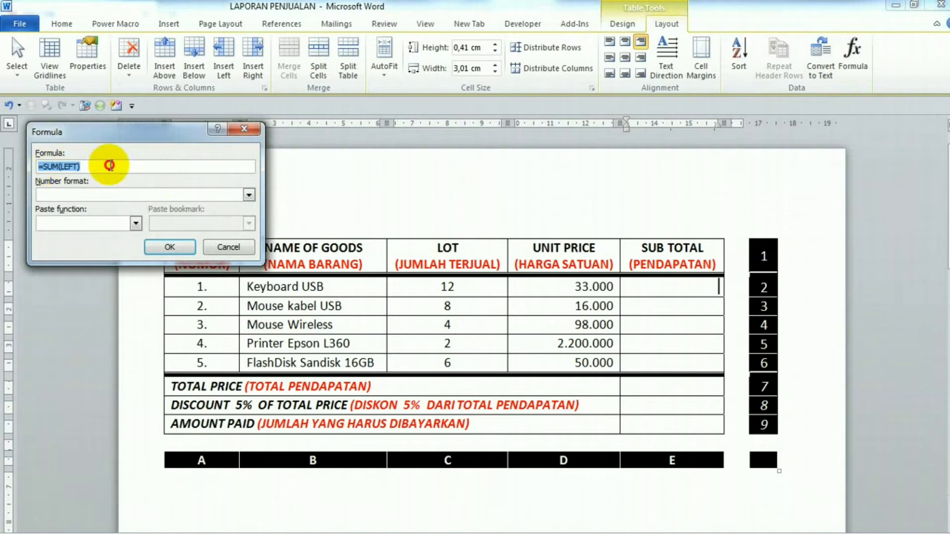
type("=C2")
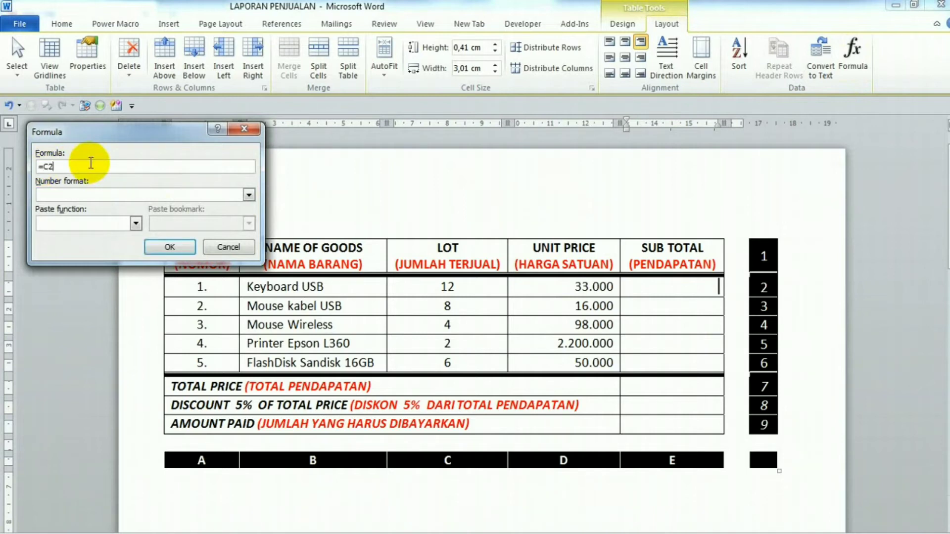
type("*D2")
left_click(160, 248)
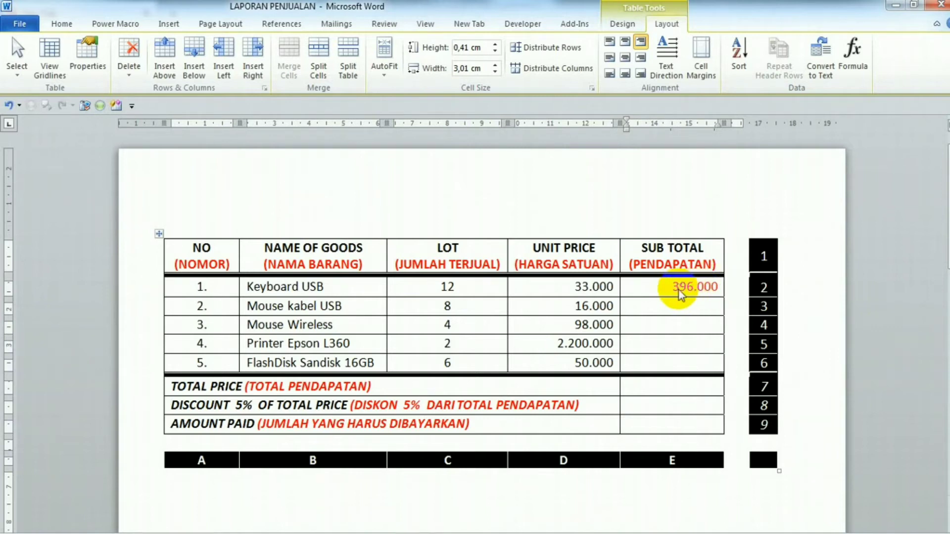
Apply the number format #.##0,00 to the Keyboard USB sub total formula.
left_click(854, 63)
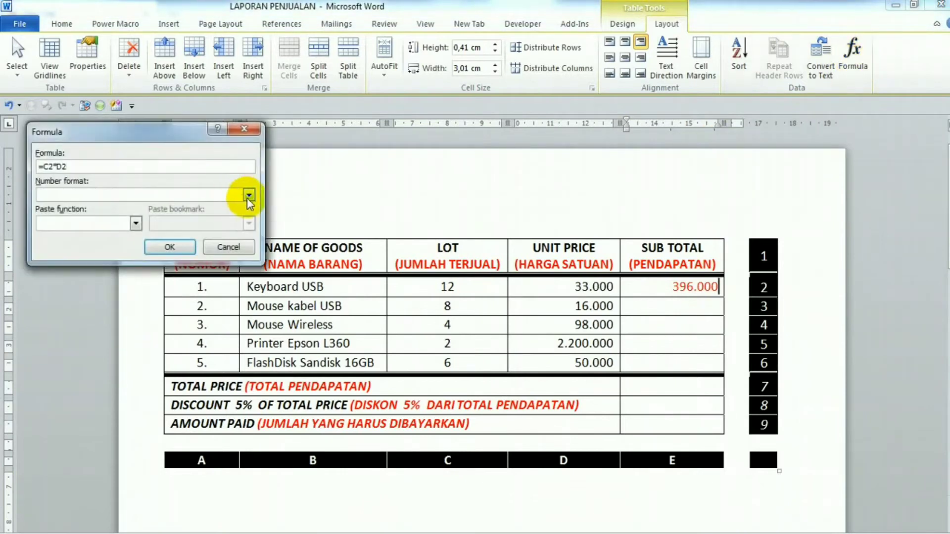
left_click(250, 196)
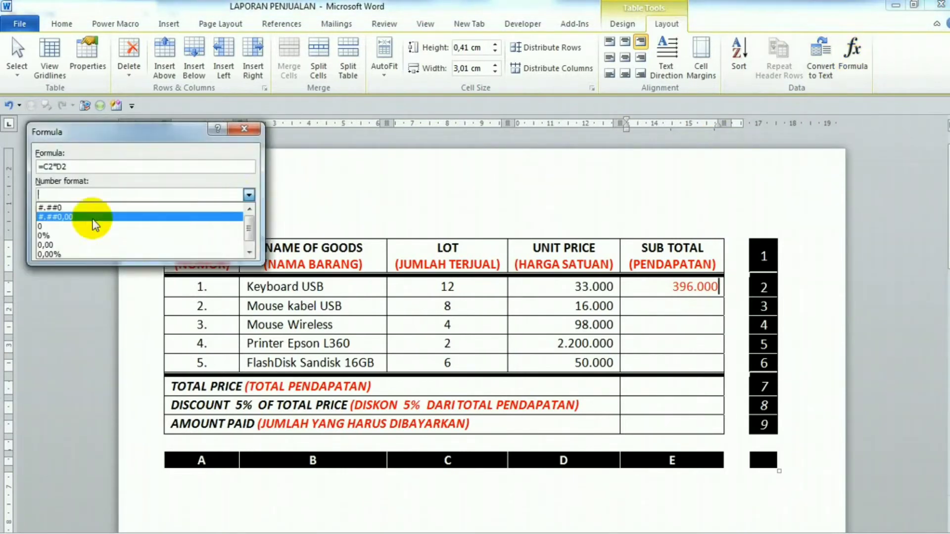
left_click(73, 221)
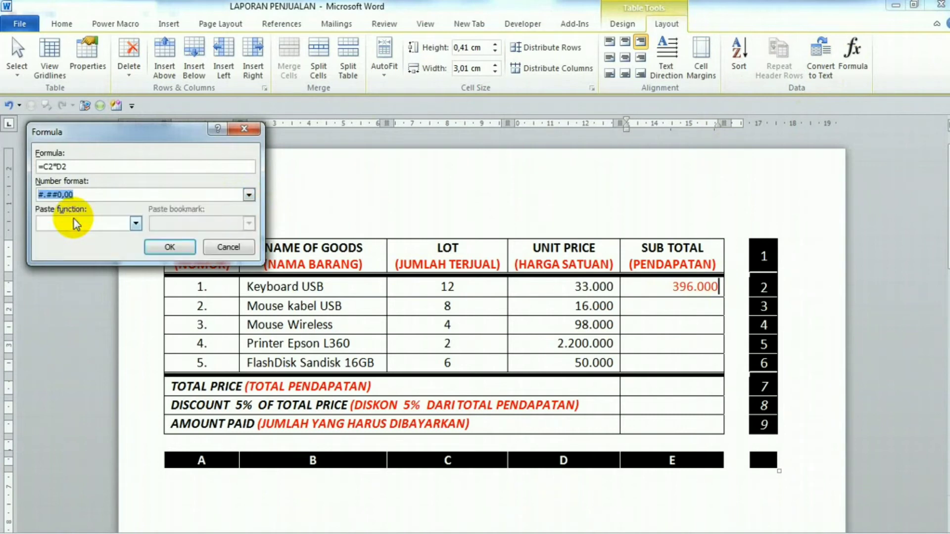
left_click(161, 251)
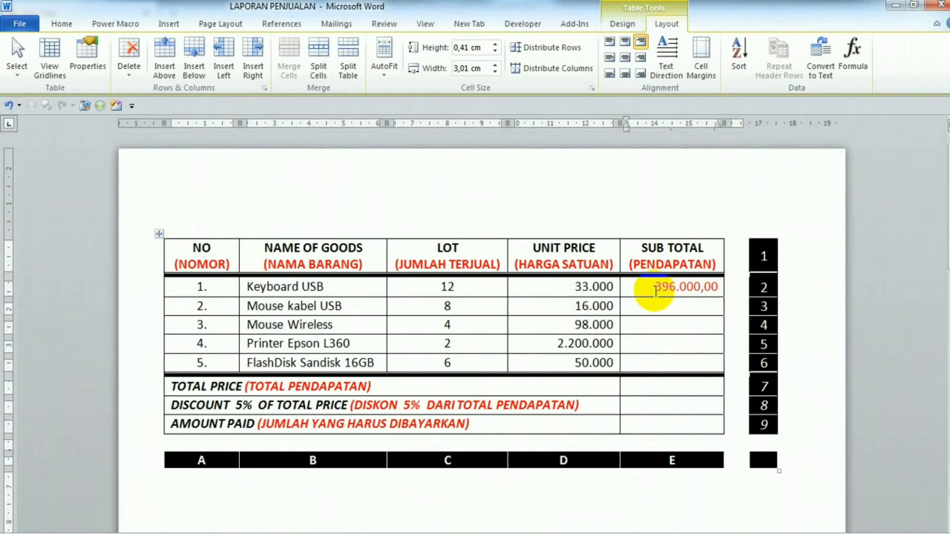
Clear the number format from the Keyboard USB sub total formula.
left_click_drag(656, 288, 717, 288)
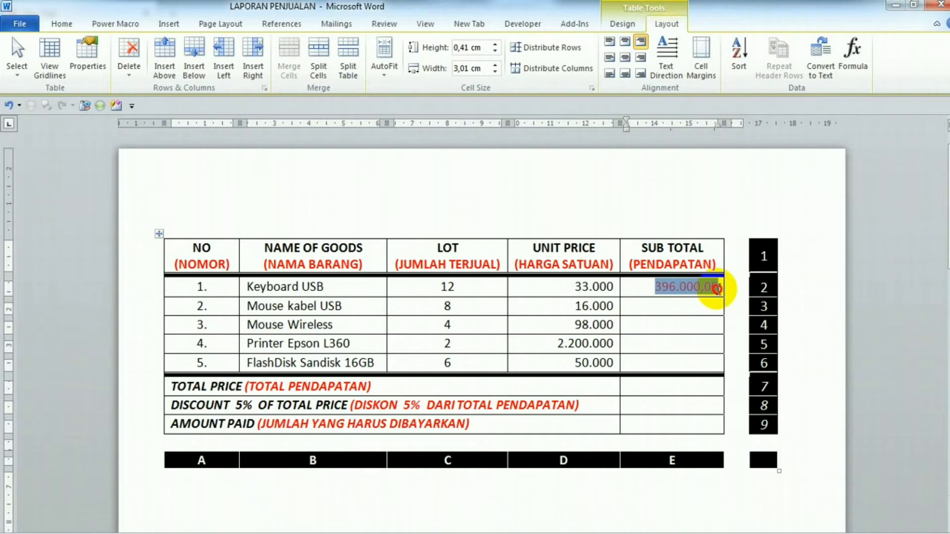
left_click(847, 63)
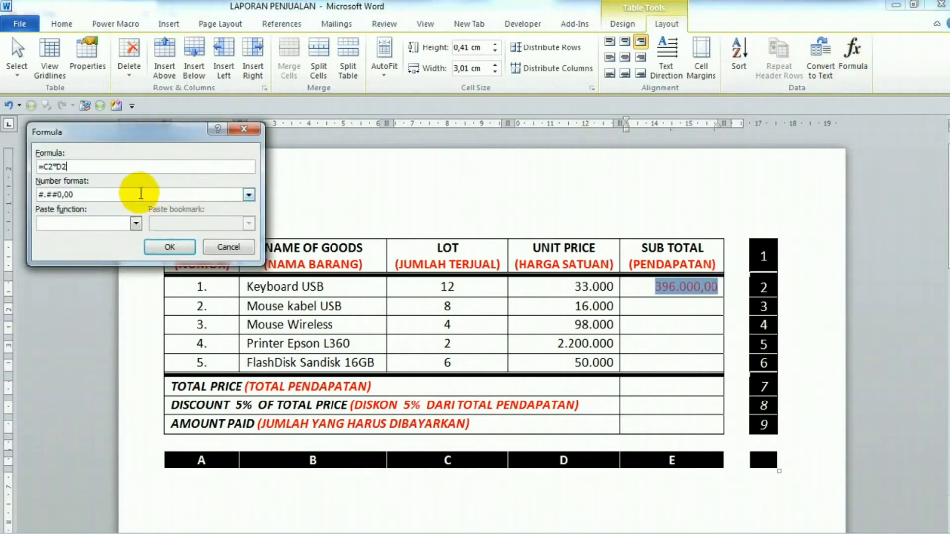
key("BackSpace")
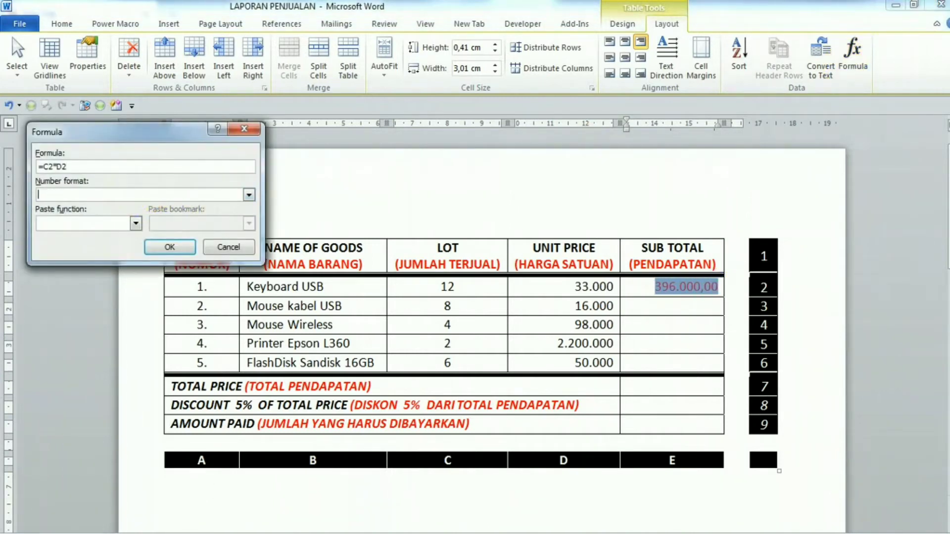
left_click(176, 248)
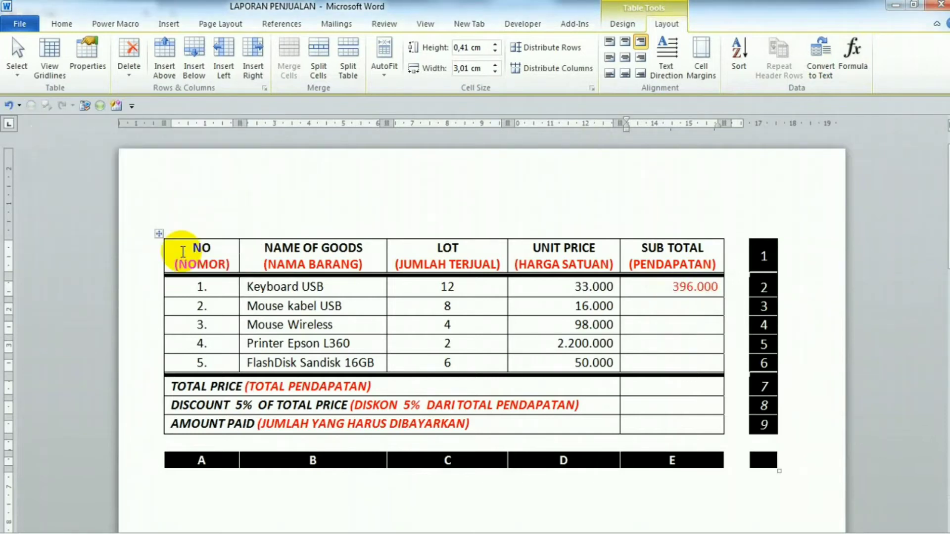
Repeat the formula insertion in the Sub Total cells of the Mouse kabel USB, Mouse Wireless, Printer Epson L360 and FlashDisk Sandisk 16GB rows.
left_click(697, 306)
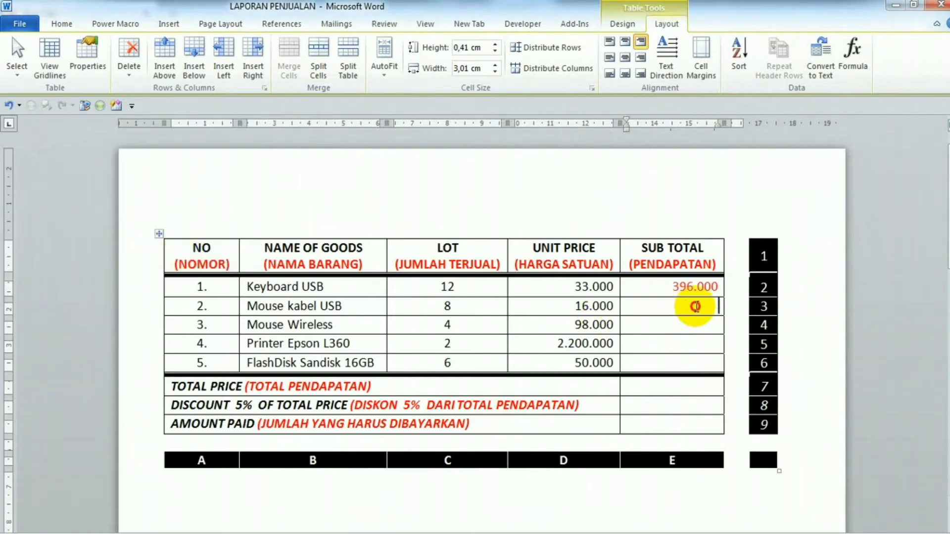
left_click(698, 289)
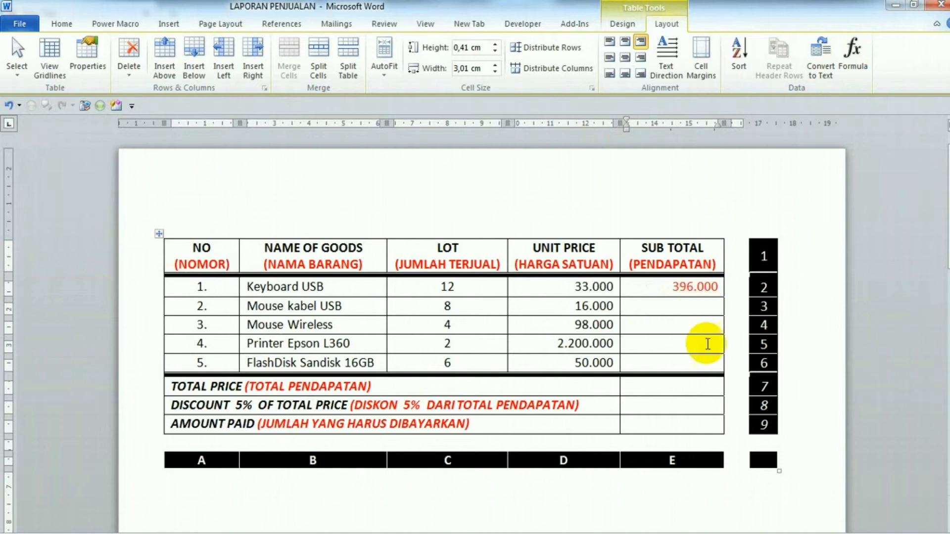
left_click(704, 308)
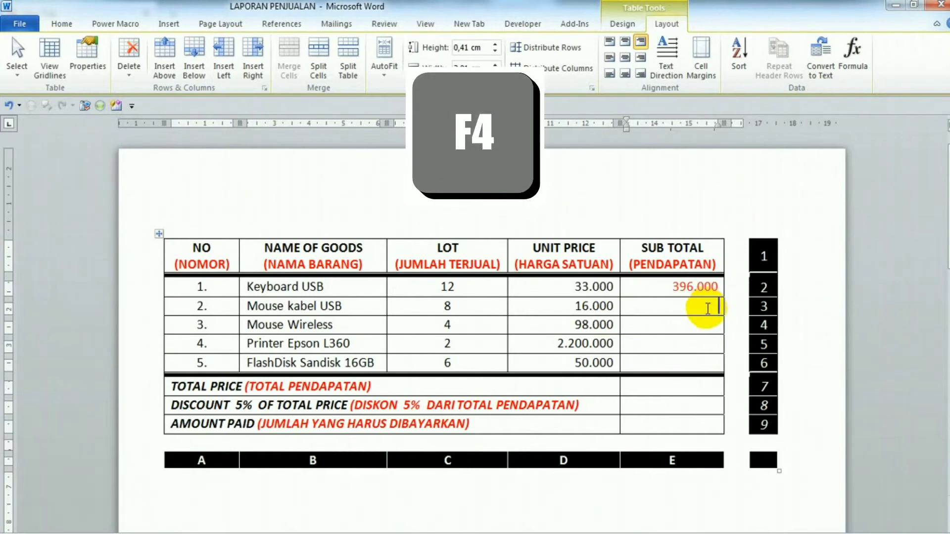
key("F4")
left_click(714, 326)
key("F4")
left_click(715, 345)
key("F4")
left_click(717, 358)
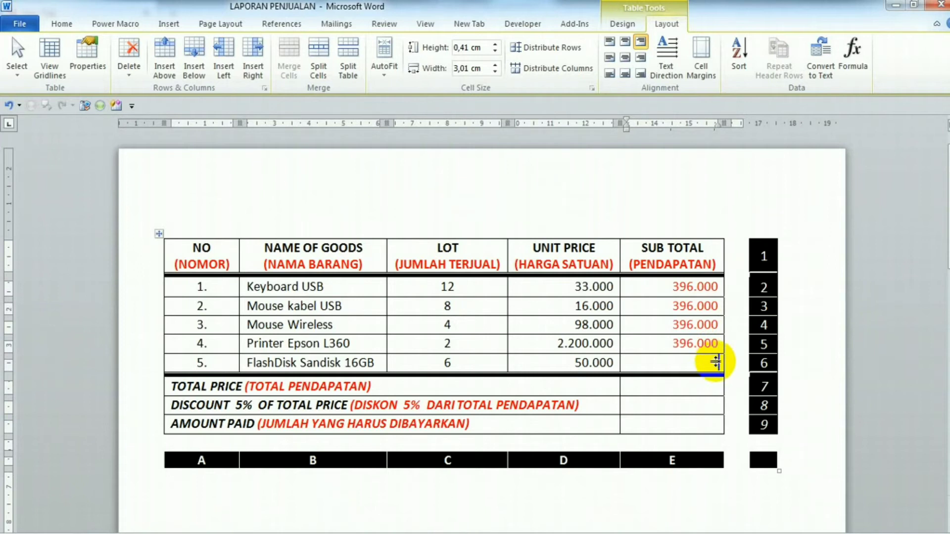
key("F4")
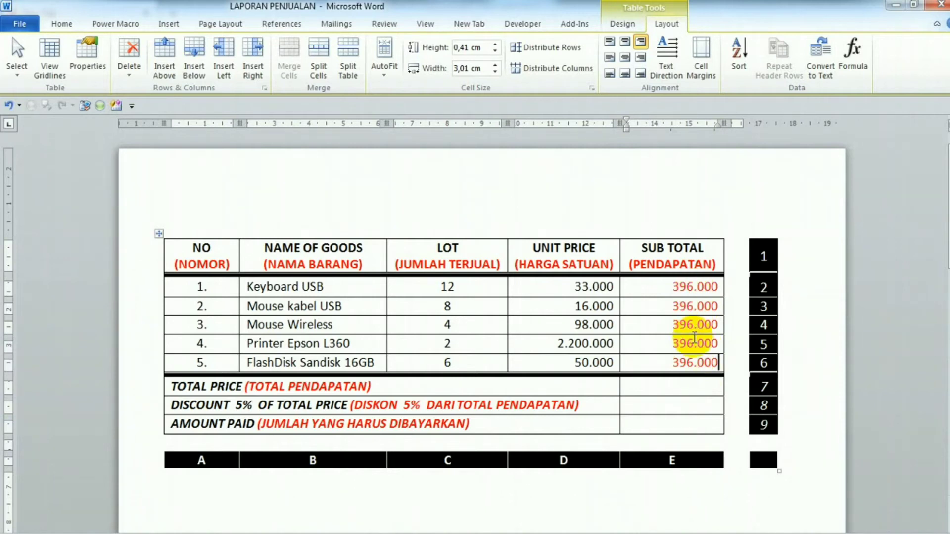
Show the document's field codes, then change the Mouse kabel USB sub total formula to =C3*D3 and update that field.
left_click(688, 492)
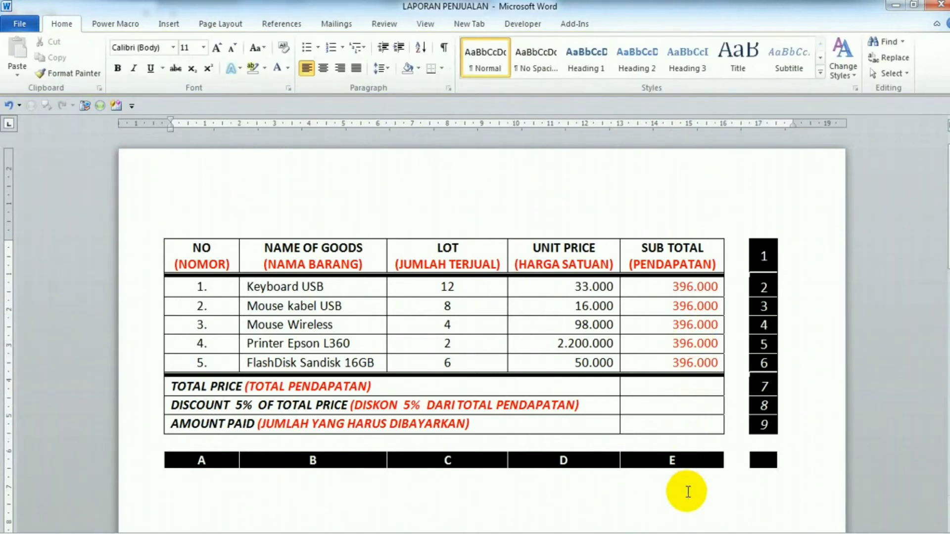
key("alt+F9")
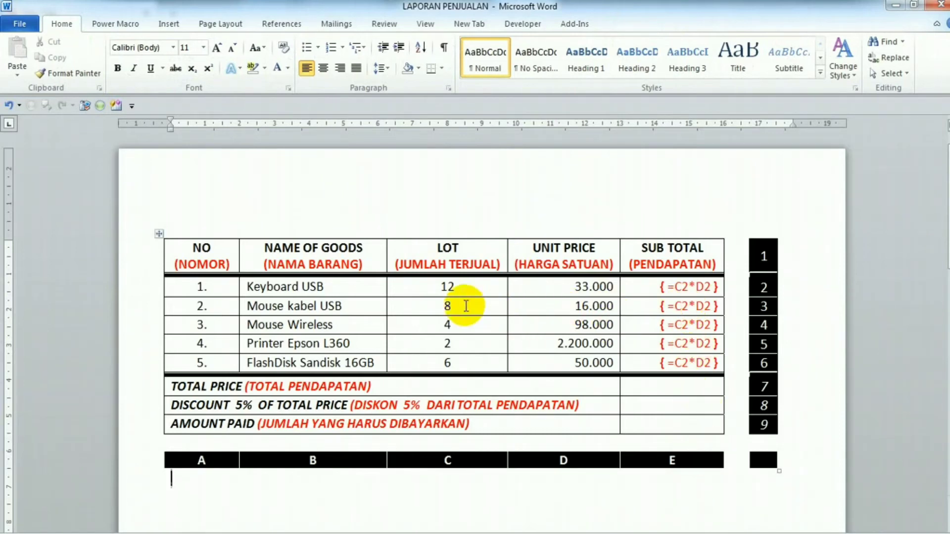
left_click(682, 307)
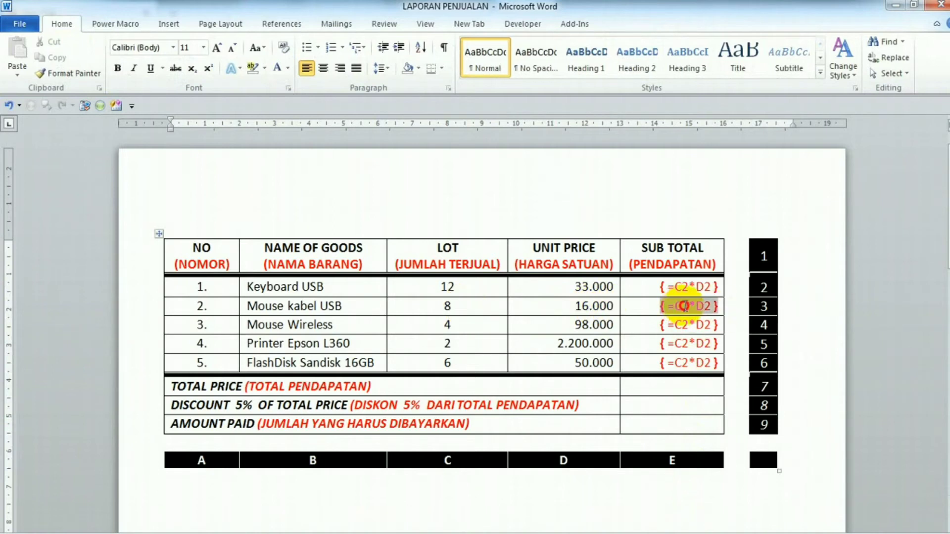
type("3")
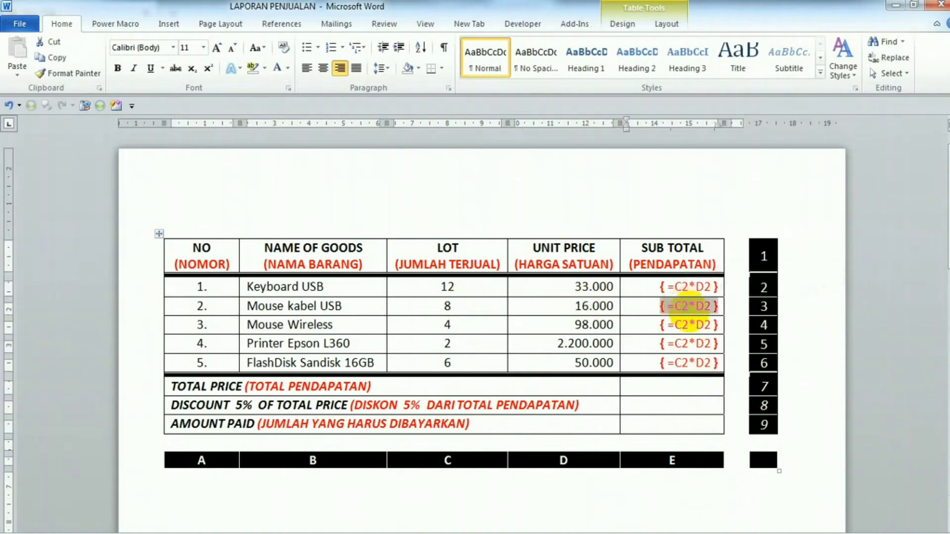
left_click_drag(704, 307, 711, 307)
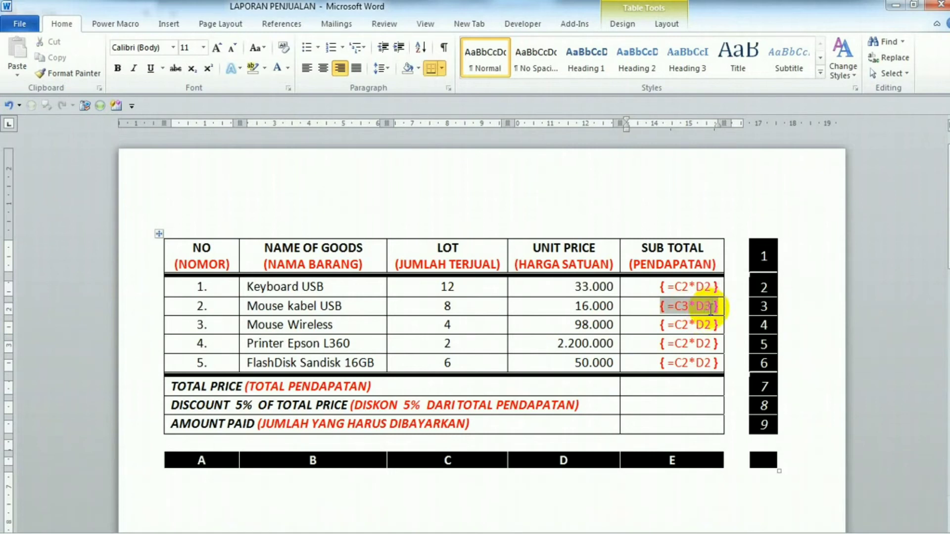
right_click(703, 308)
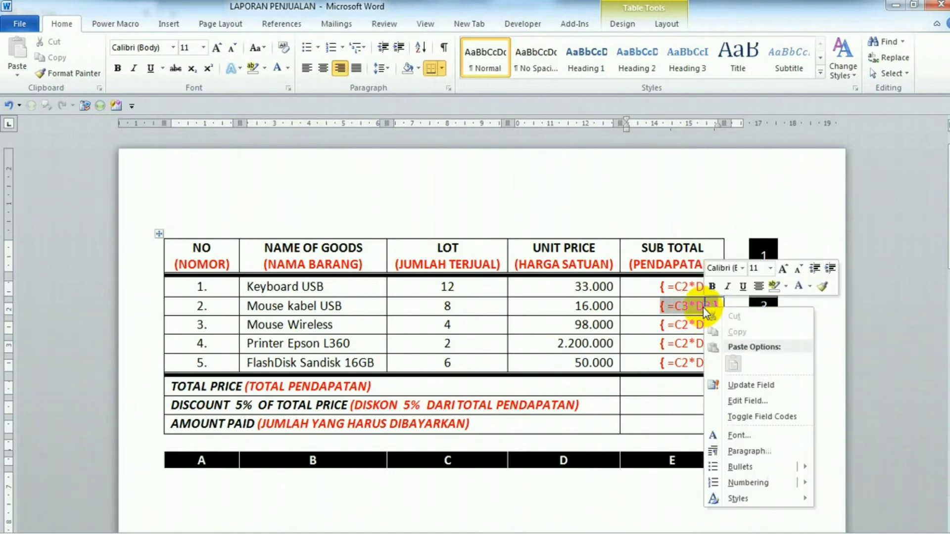
left_click(750, 385)
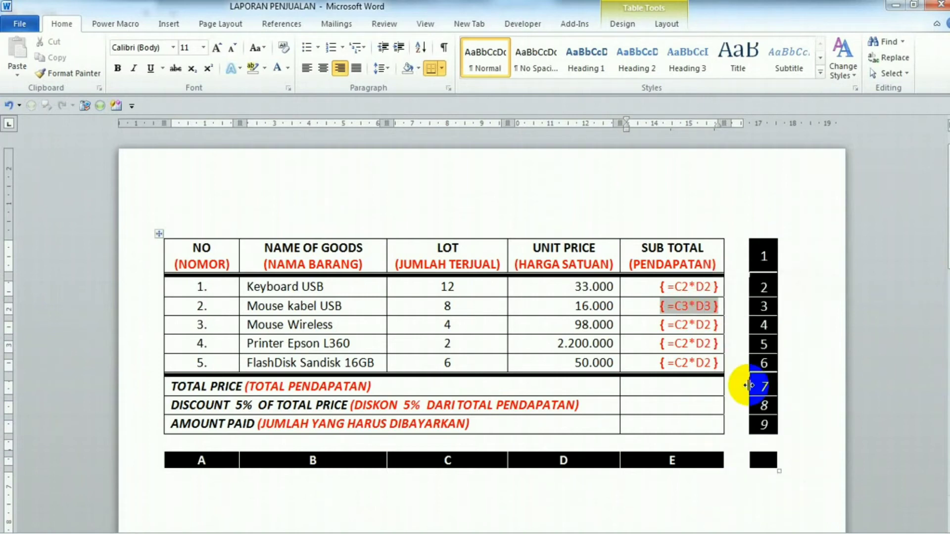
Change the Mouse Wireless sub total formula to =C4*D4 and update that field.
left_click(688, 327)
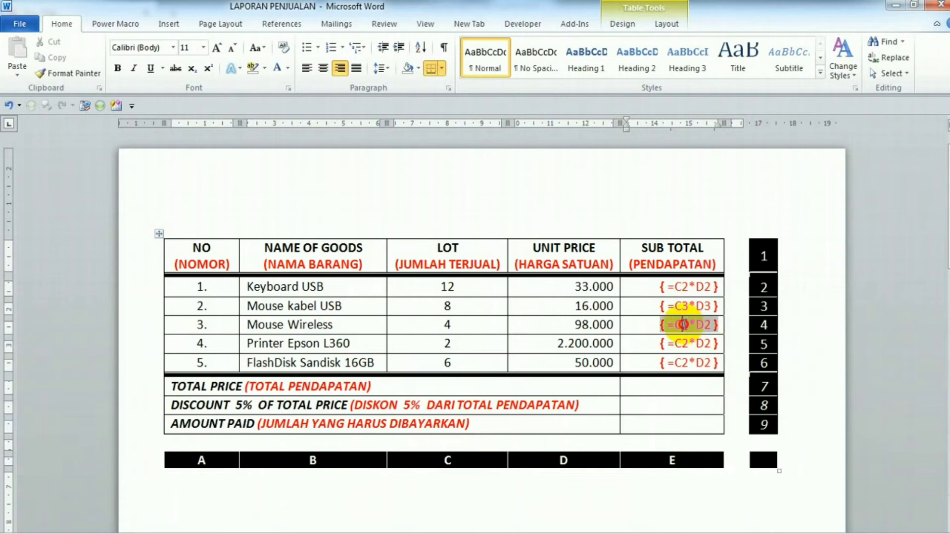
type("4")
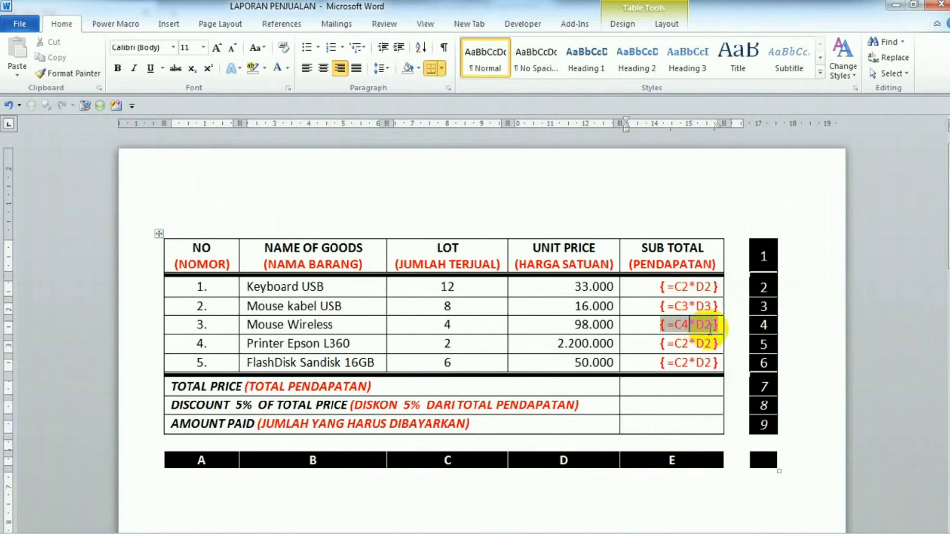
left_click_drag(705, 327, 711, 327)
type("4")
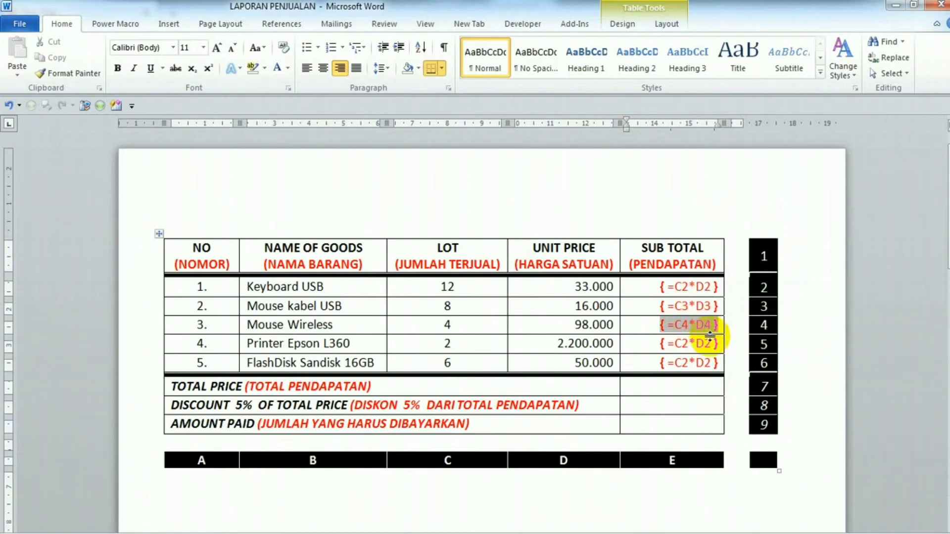
right_click(699, 326)
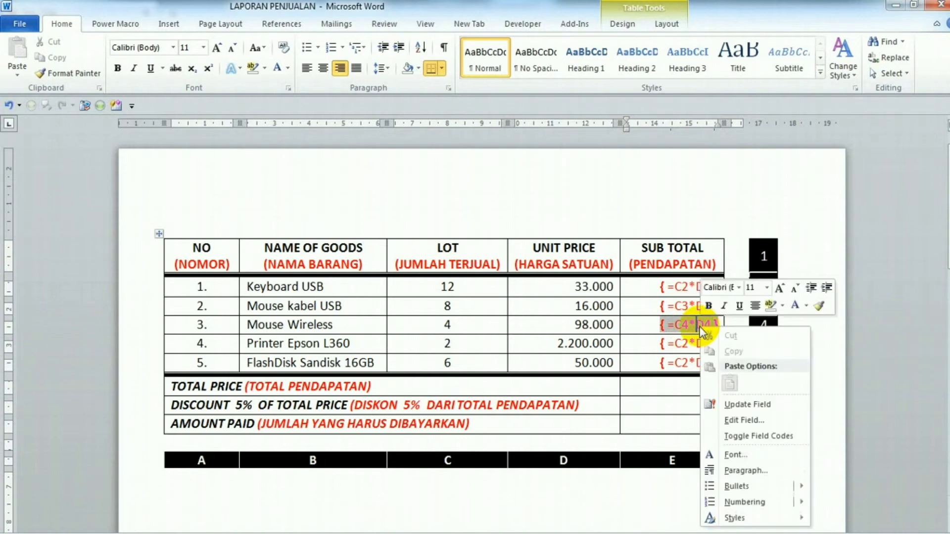
left_click(742, 406)
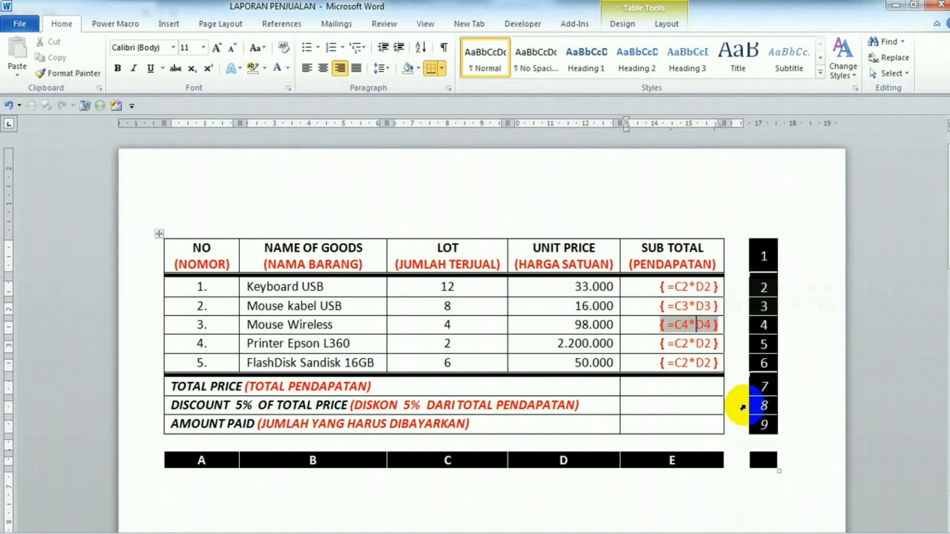
Change the Printer Epson L360 sub total formula to =C5*D5 and update that field.
left_click(684, 344)
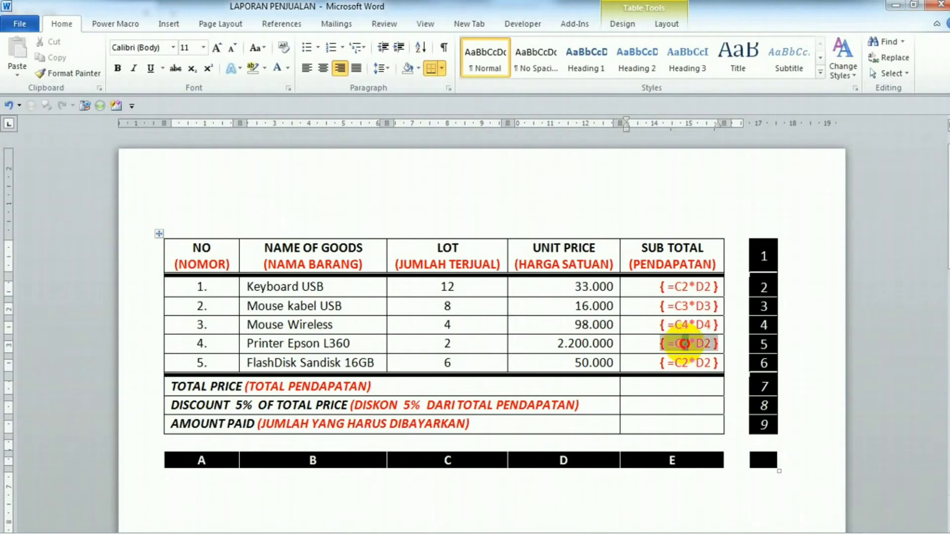
left_click_drag(685, 344, 688, 346)
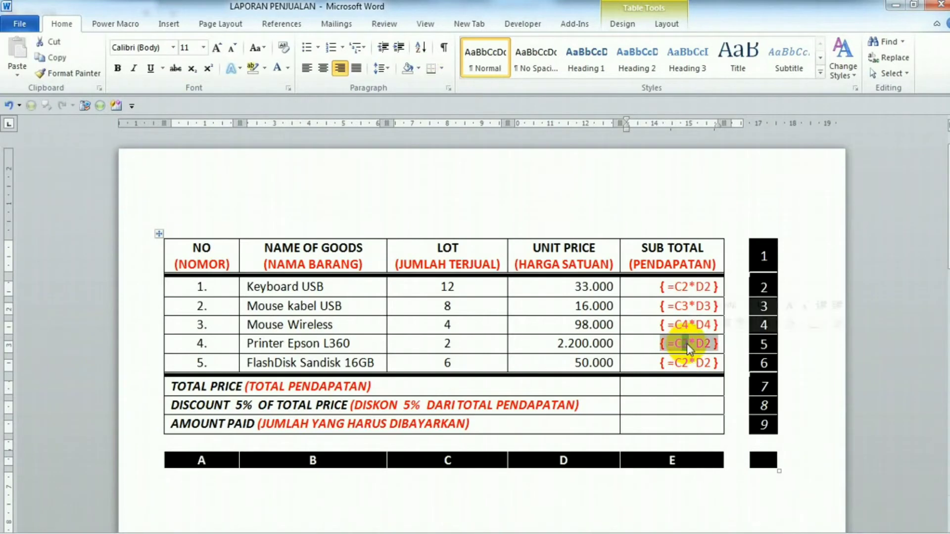
type("5")
left_click_drag(702, 343, 707, 344)
type("5")
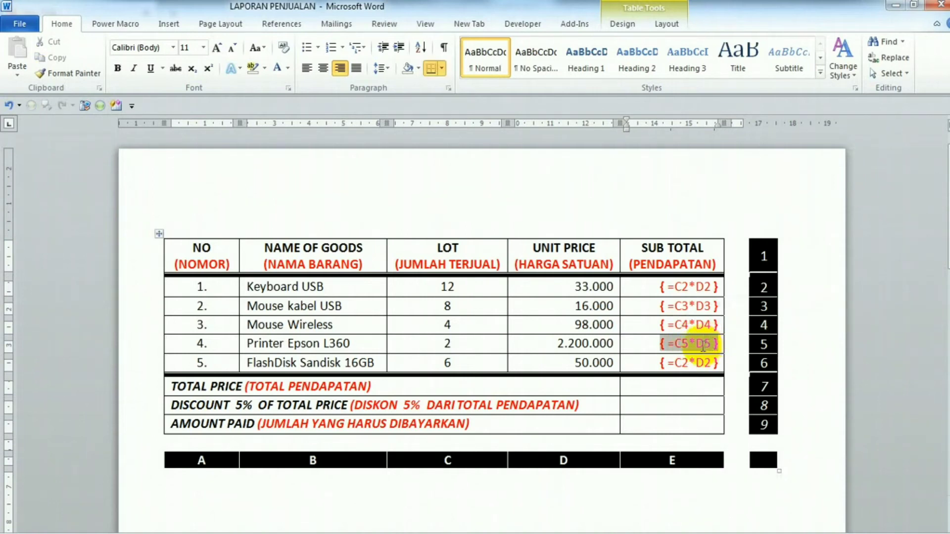
right_click(703, 345)
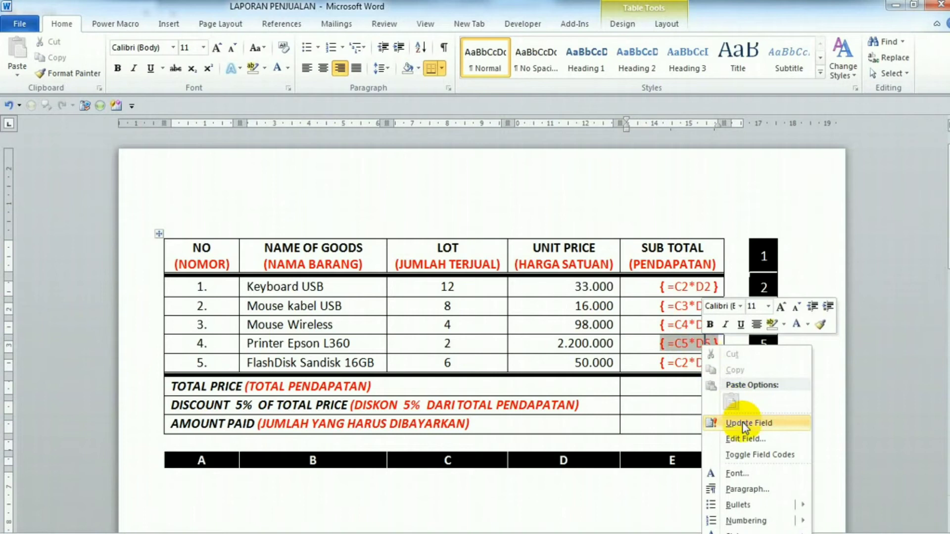
left_click(745, 424)
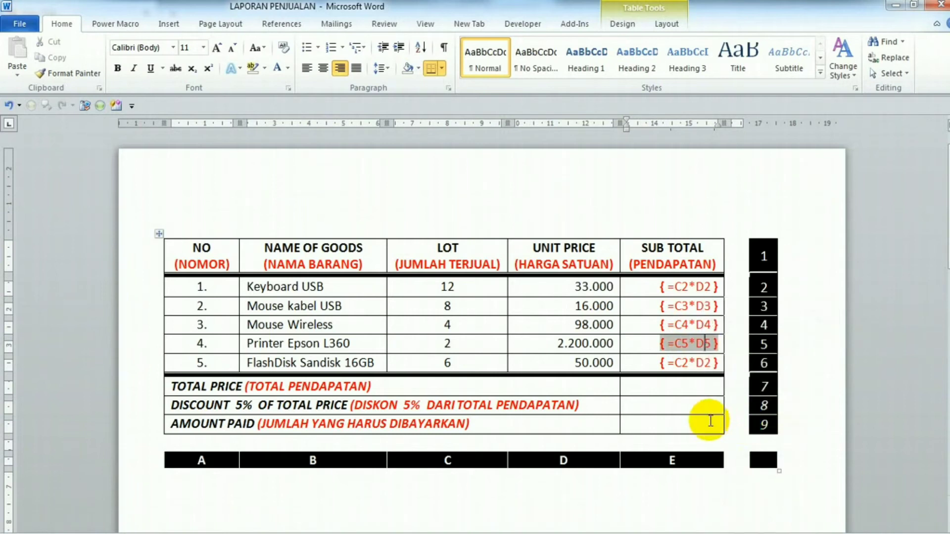
Change the FlashDisk Sandisk 16GB sub total formula to =C6*D6 and update that field.
left_click(687, 363)
type("6")
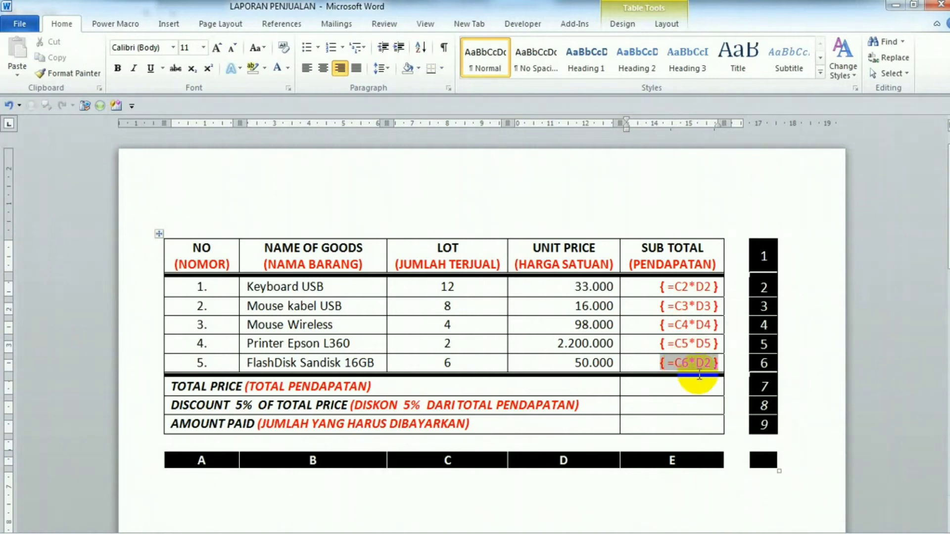
left_click(705, 365)
key("BackSpace")
type("6")
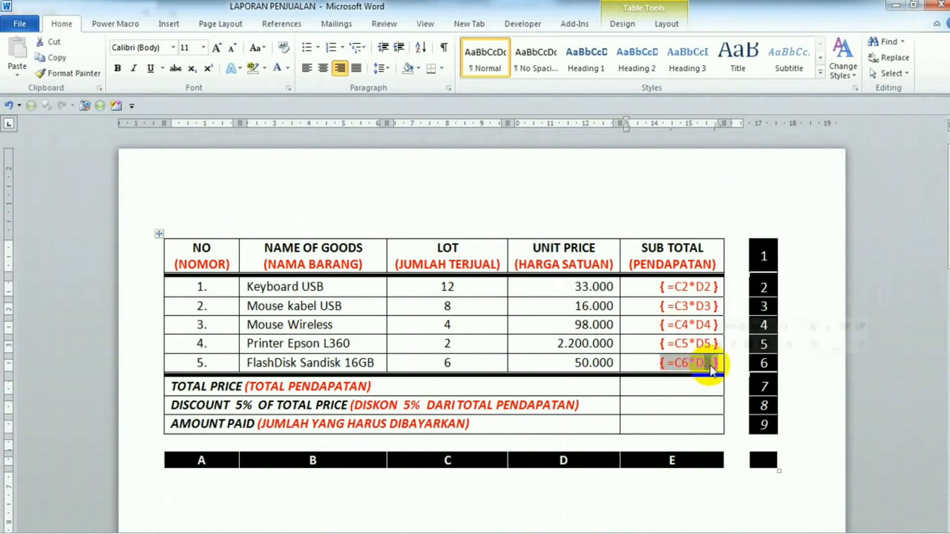
right_click(701, 365)
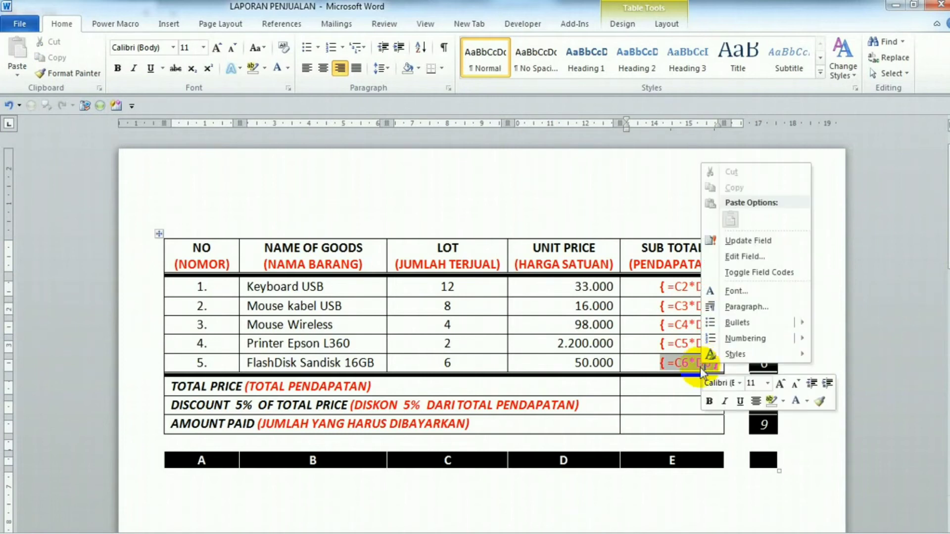
left_click(748, 241)
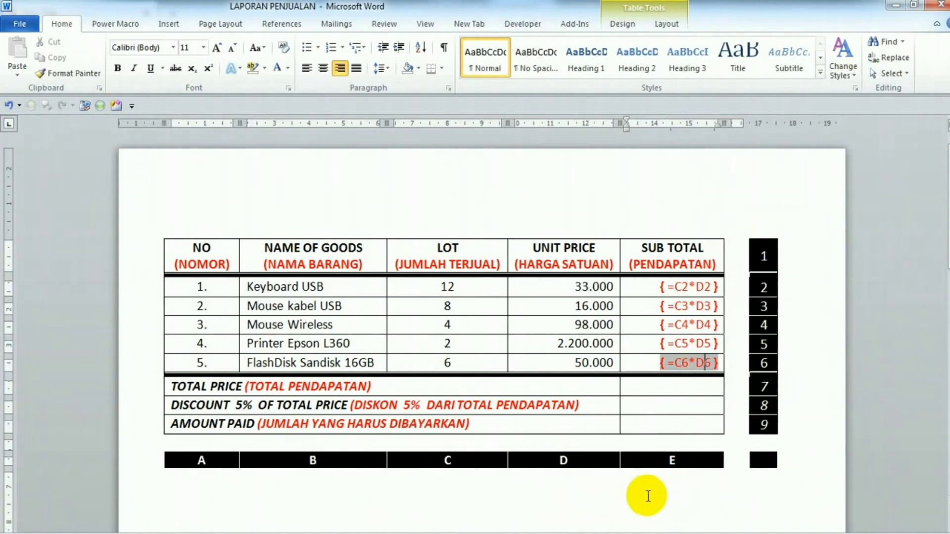
Switch the document from field codes back to results, then clear the Sub Total cells of all five items.
left_click(619, 487)
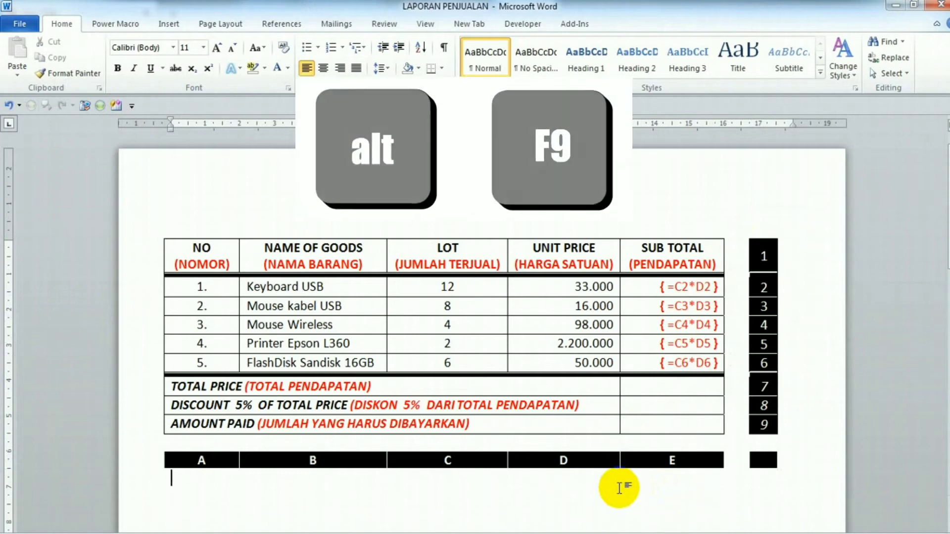
key("alt+F9")
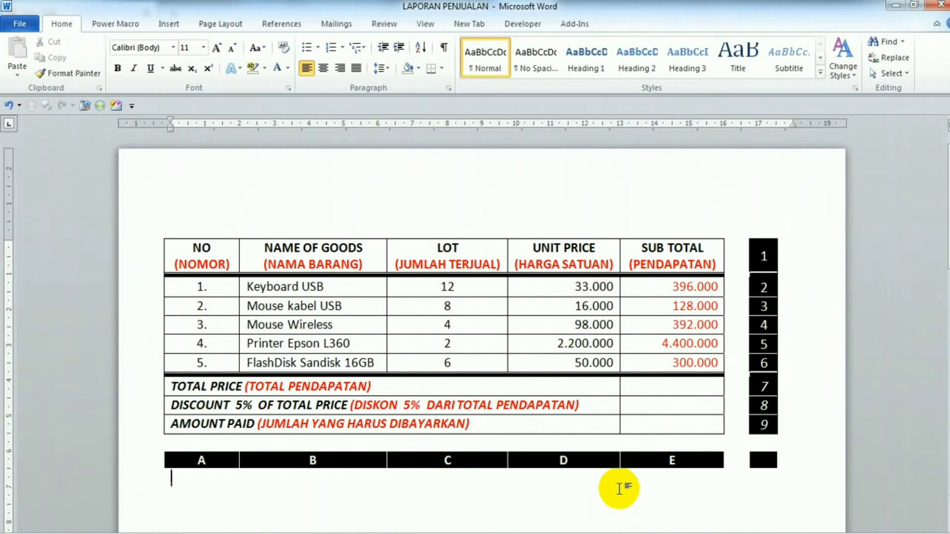
left_click_drag(666, 284, 704, 372)
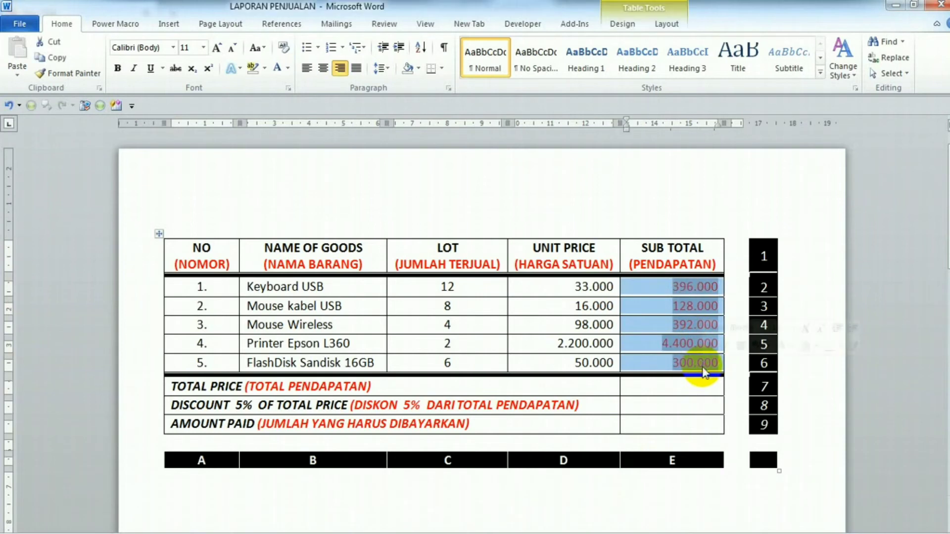
key("Delete")
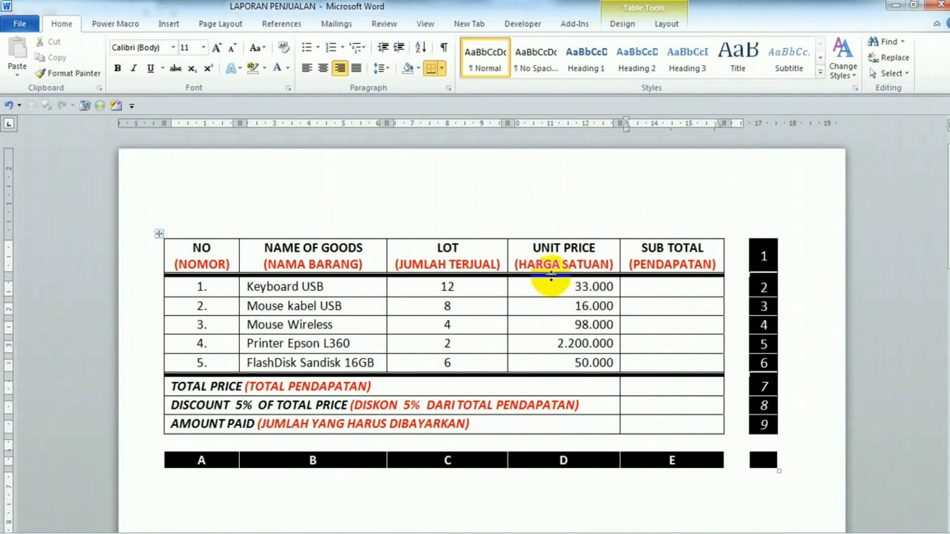
Insert the formula =PRODUCT(LEFT) in the Keyboard USB row's Sub Total cell.
left_click(666, 25)
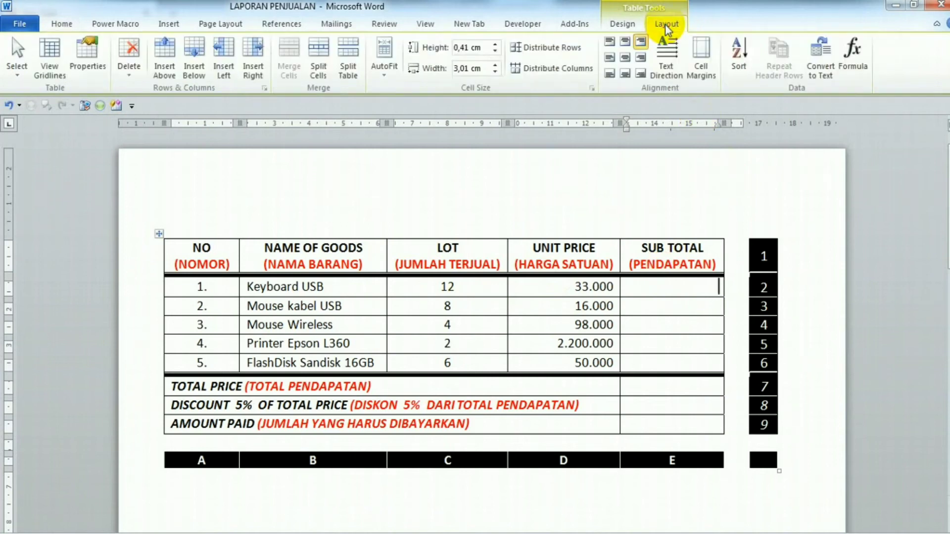
left_click(847, 54)
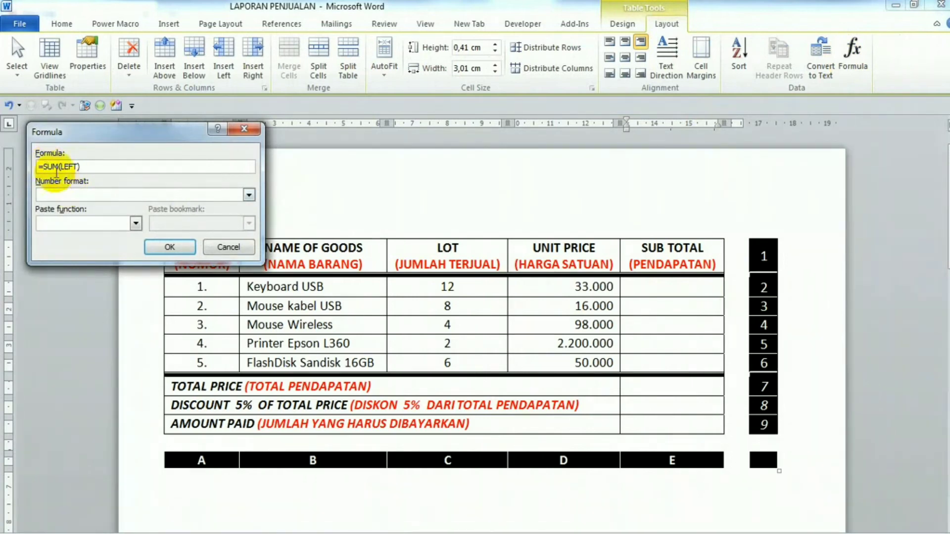
left_click(43, 167)
left_click_drag(44, 167, 136, 170)
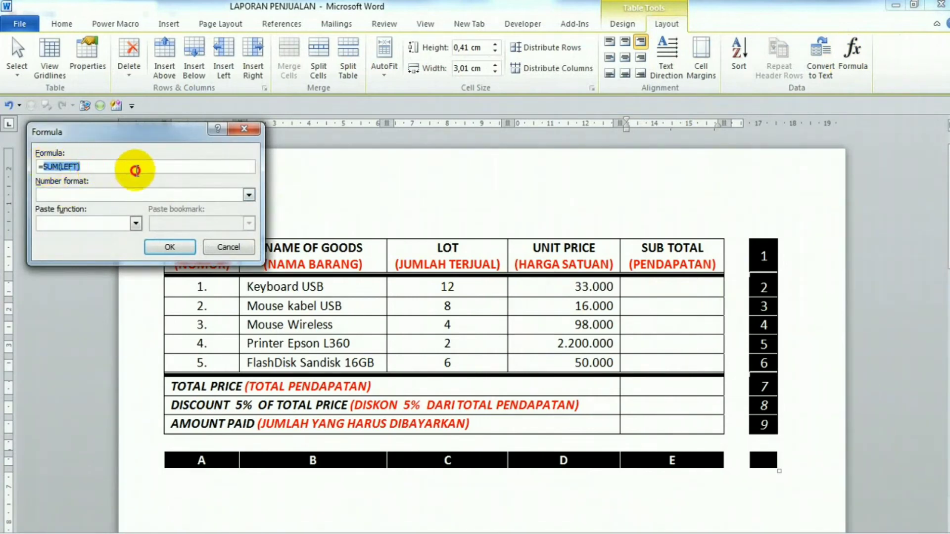
key("BackSpace")
left_click(135, 224)
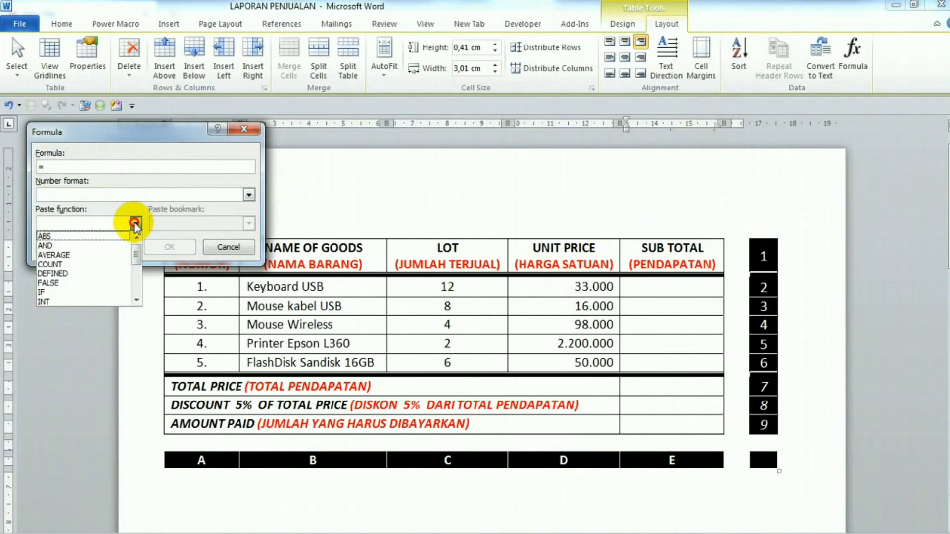
left_click_drag(137, 257, 137, 282)
left_click(90, 283)
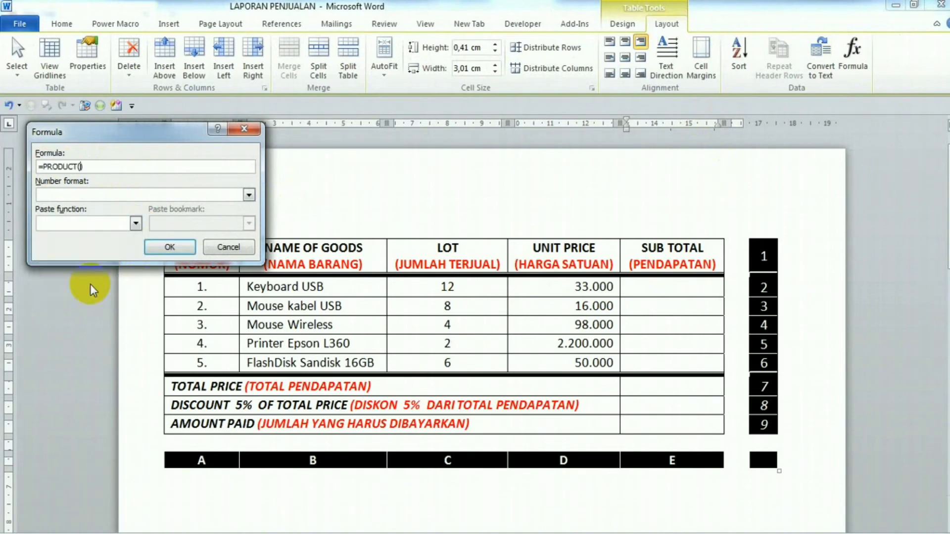
left_click(81, 166)
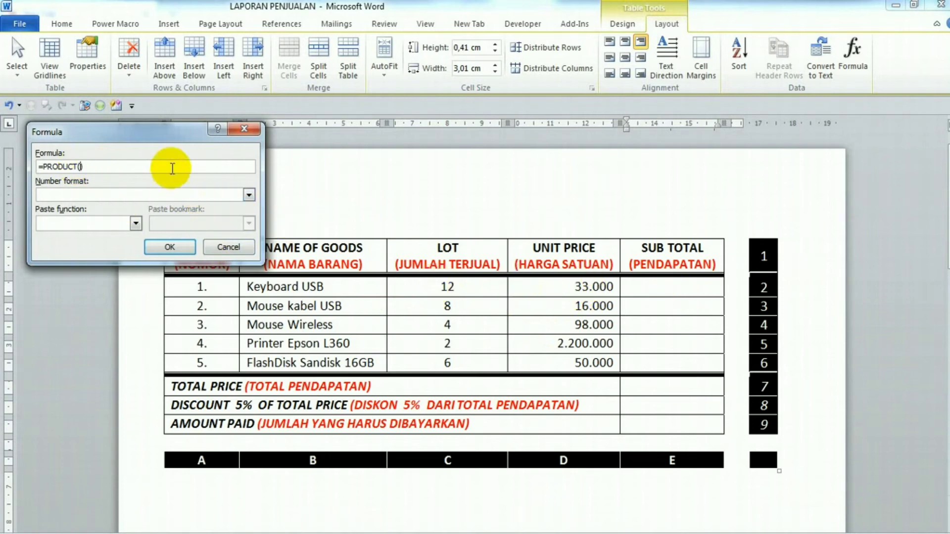
type("LEFT")
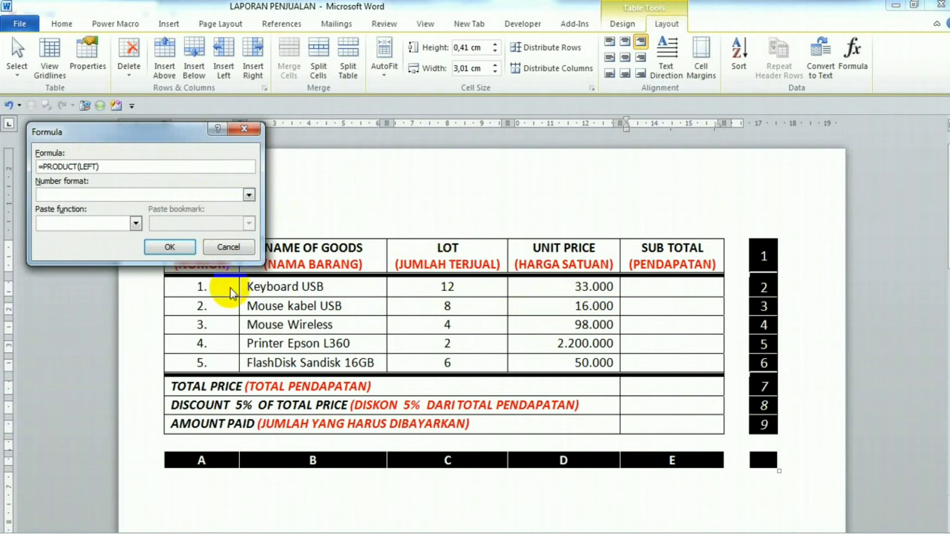
left_click(177, 247)
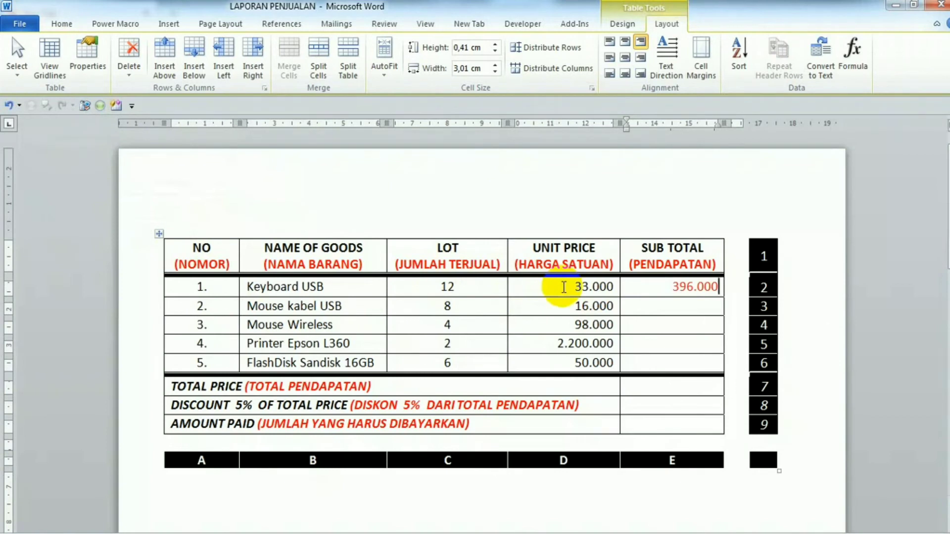
Repeat the PRODUCT formula insertion in the Sub Total cells of Mouse kabel USB, Mouse Wireless, Printer Epson L360 and FlashDisk Sandisk 16GB.
left_click(711, 307)
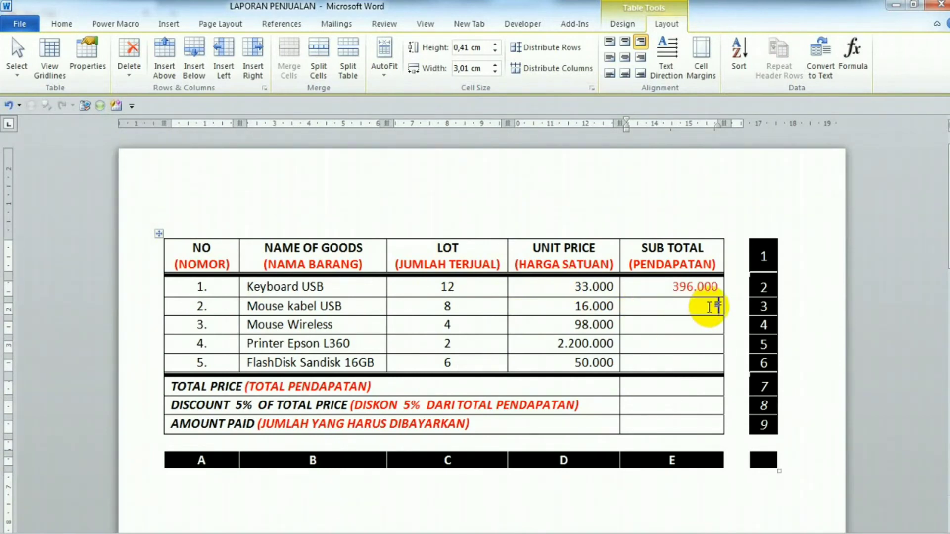
key("F4")
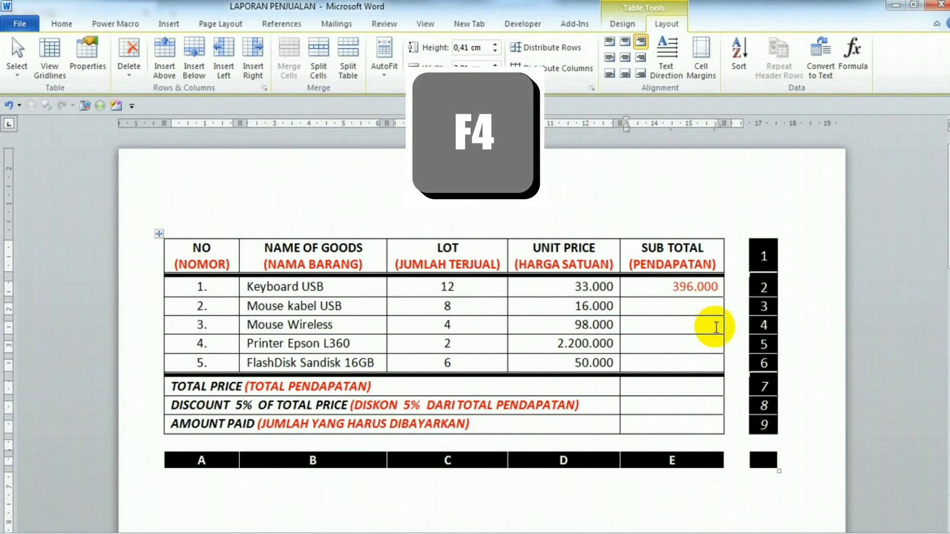
key("F4")
left_click(713, 325)
key("F4")
left_click(714, 348)
key("F4")
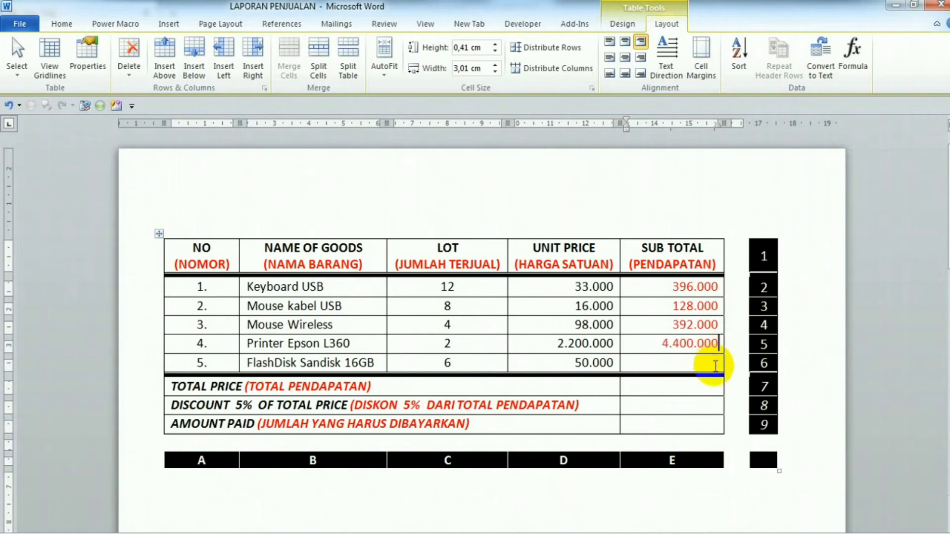
left_click(717, 365)
key("F4")
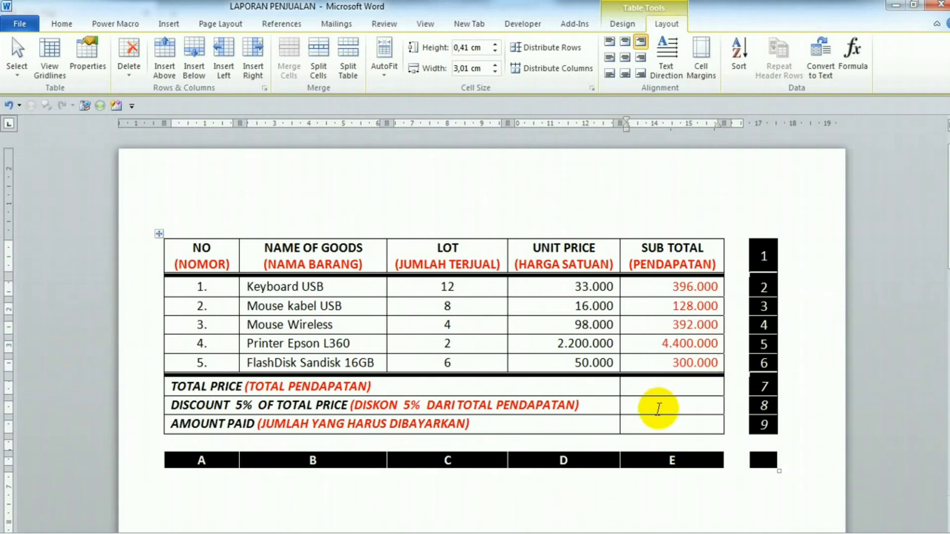
Insert the formula =SUM(ABOVE) in the Total Price row's value cell to add up the sub totals.
double_click(225, 390)
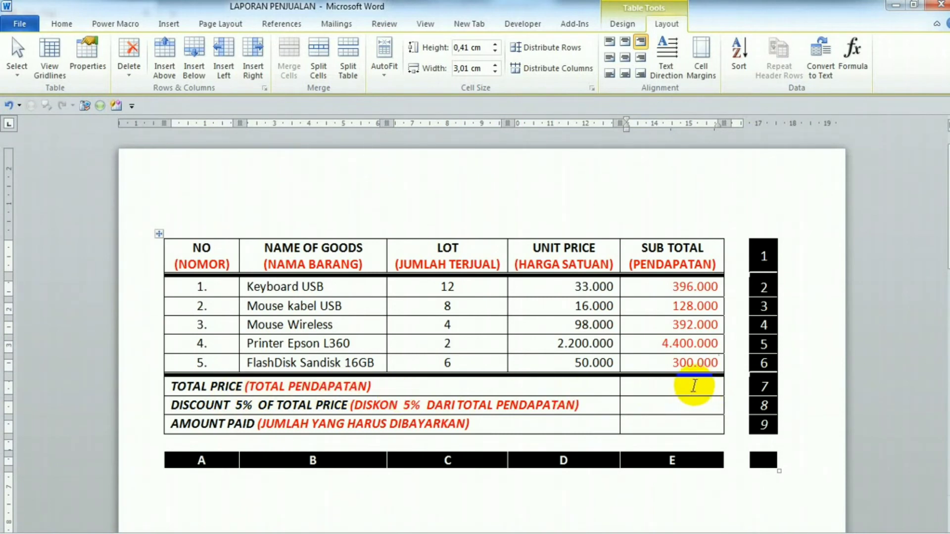
left_click(685, 367)
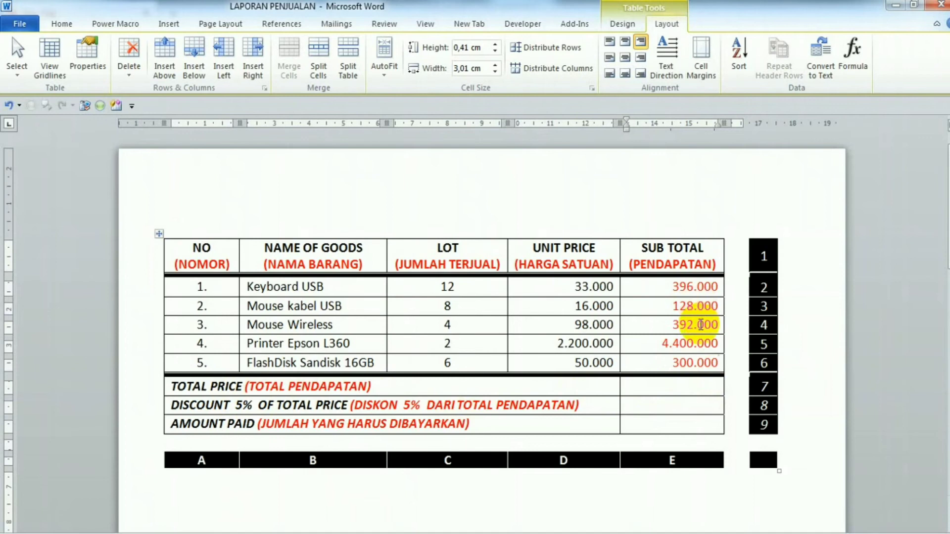
left_click(709, 388)
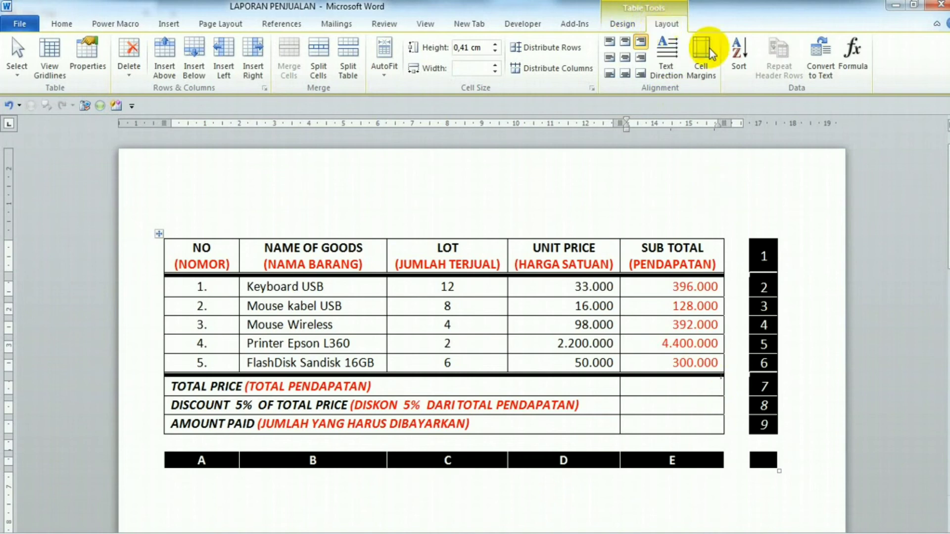
left_click(854, 62)
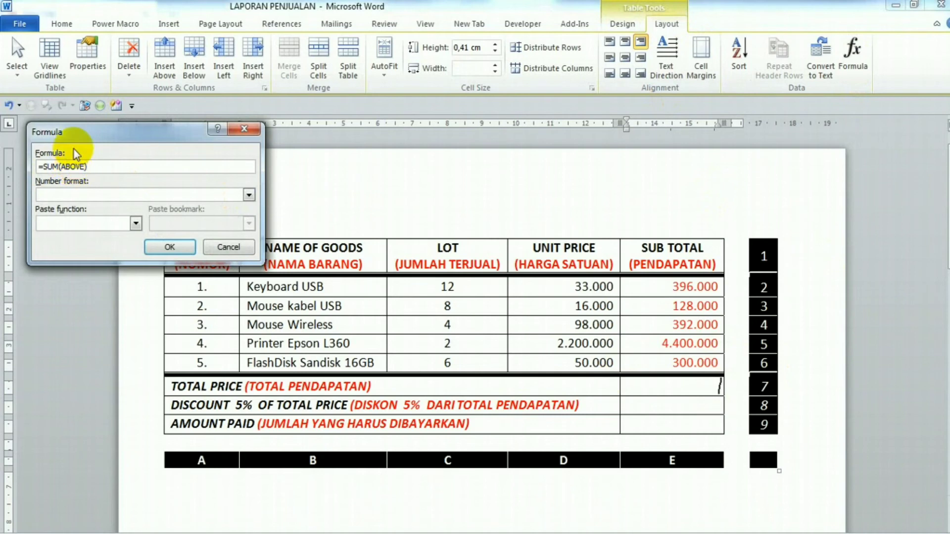
left_click(176, 248)
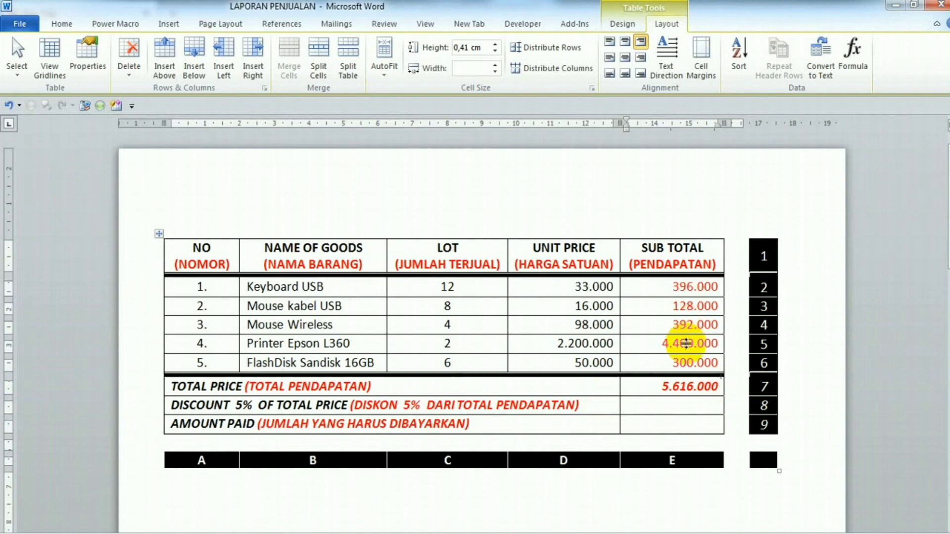
Insert the formula =5%*B7 in the Discount row's value cell to calculate 5% of the total price.
left_click(693, 387)
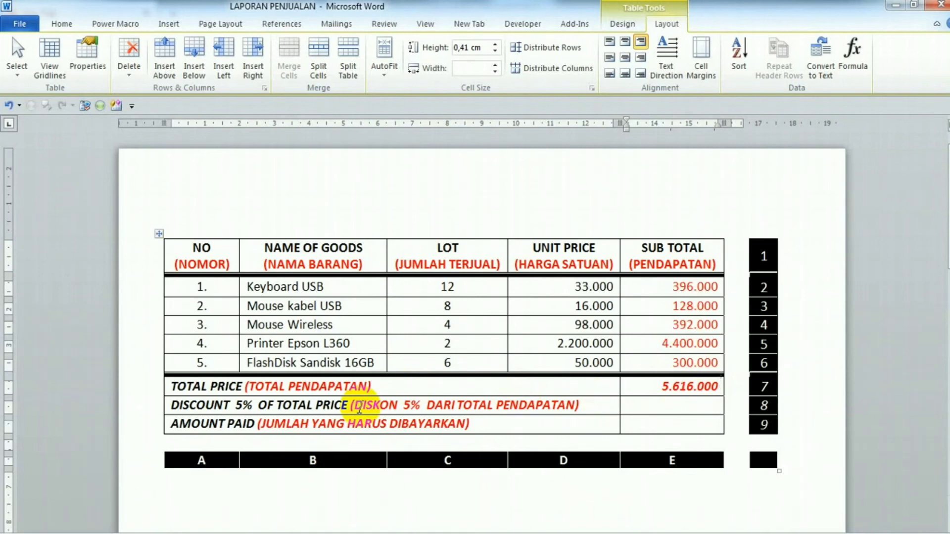
double_click(290, 407)
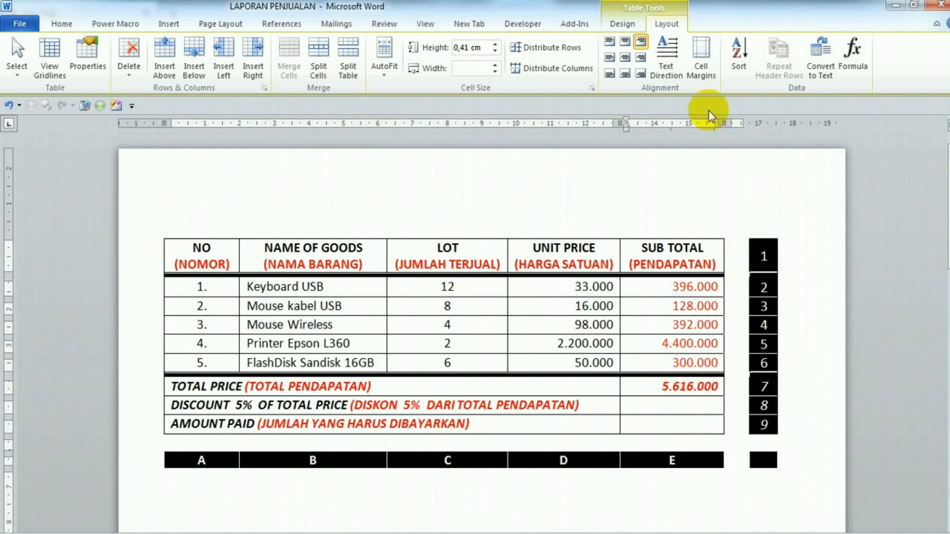
left_click(854, 55)
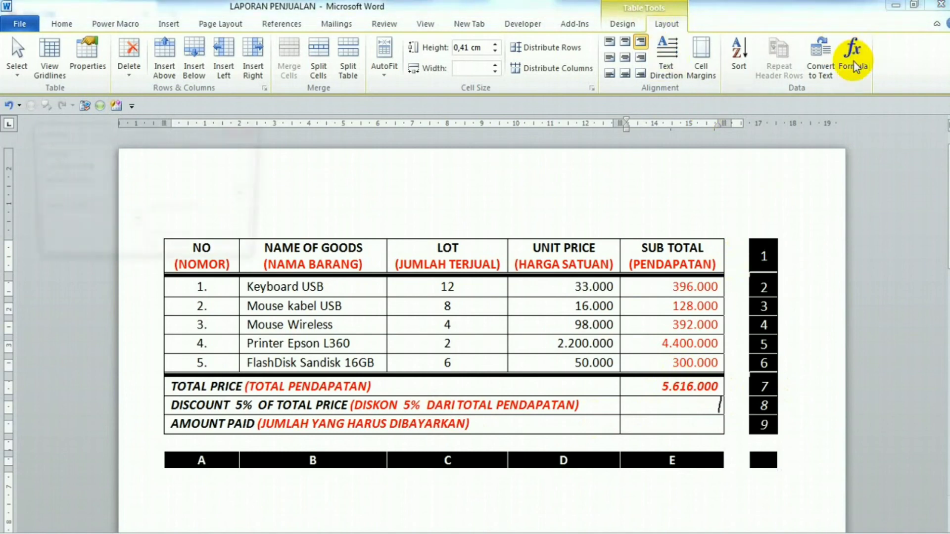
left_click_drag(44, 166, 187, 164)
type("5%*B7")
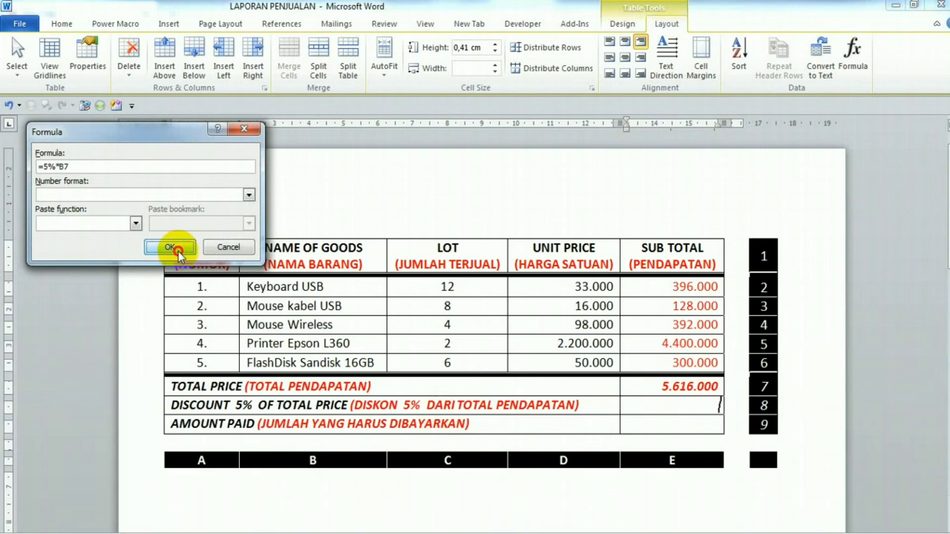
left_click(178, 251)
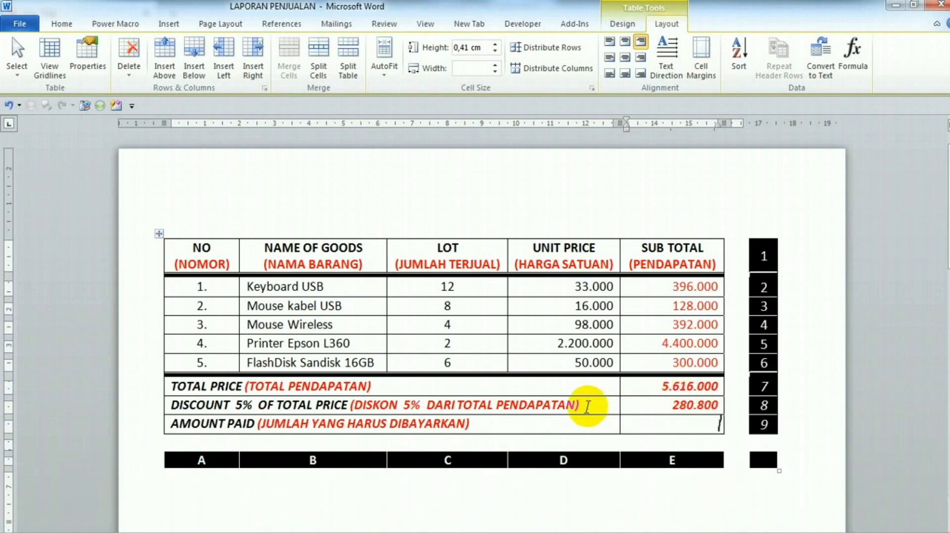
Insert the formula =B7-B8 in the Amount Paid row's value cell to subtract the discount from the total price.
left_click(682, 420)
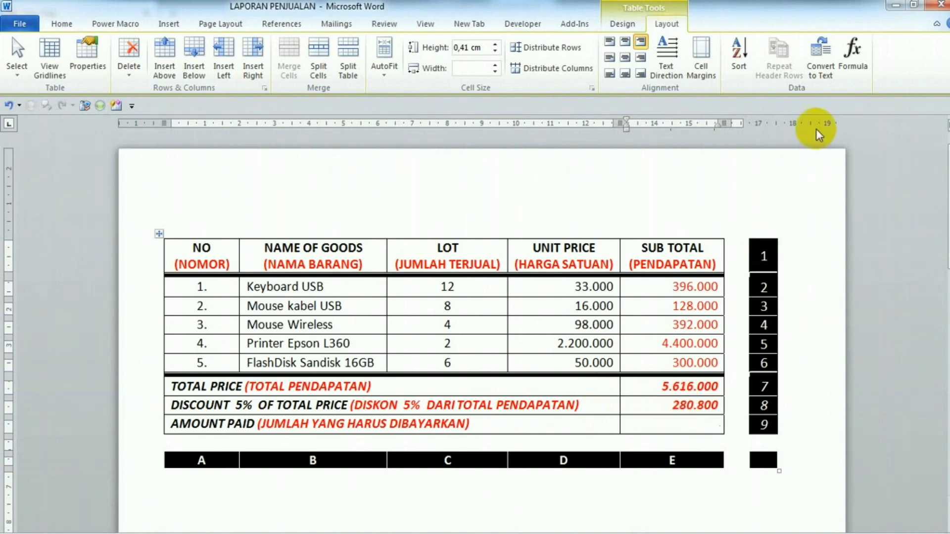
left_click(853, 55)
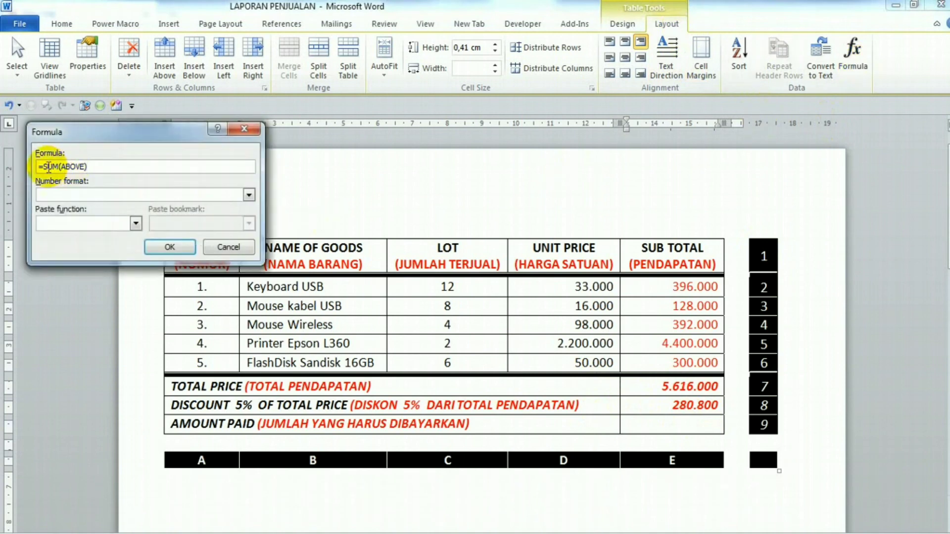
left_click_drag(43, 167, 151, 176)
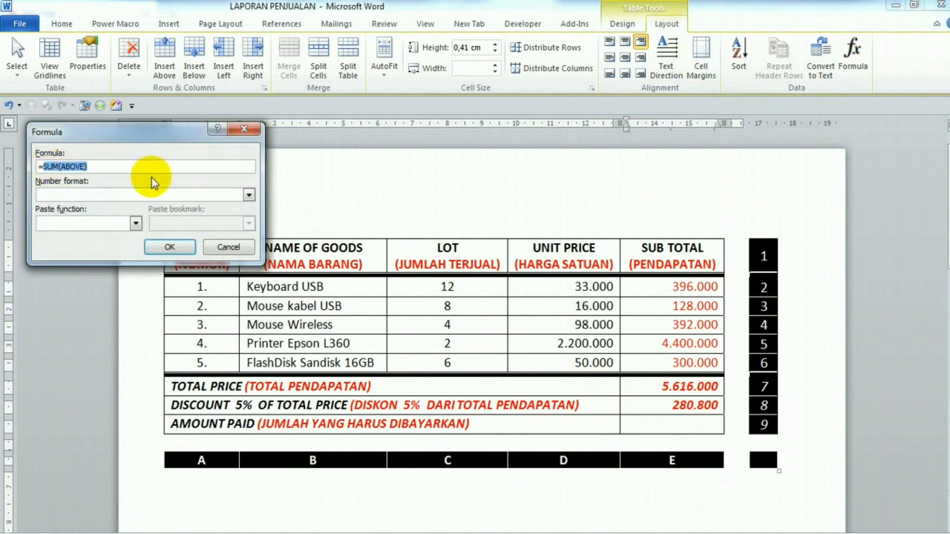
type("B7-")
left_click(171, 249)
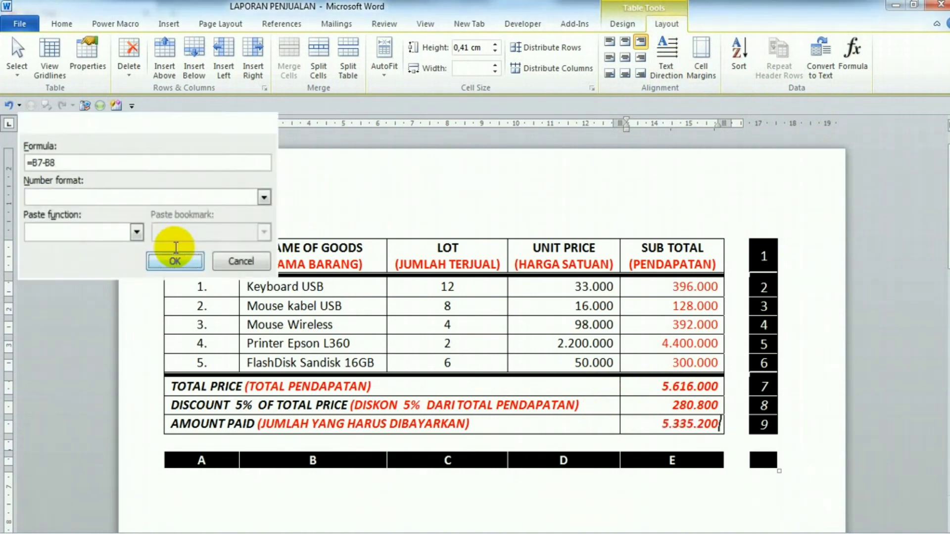